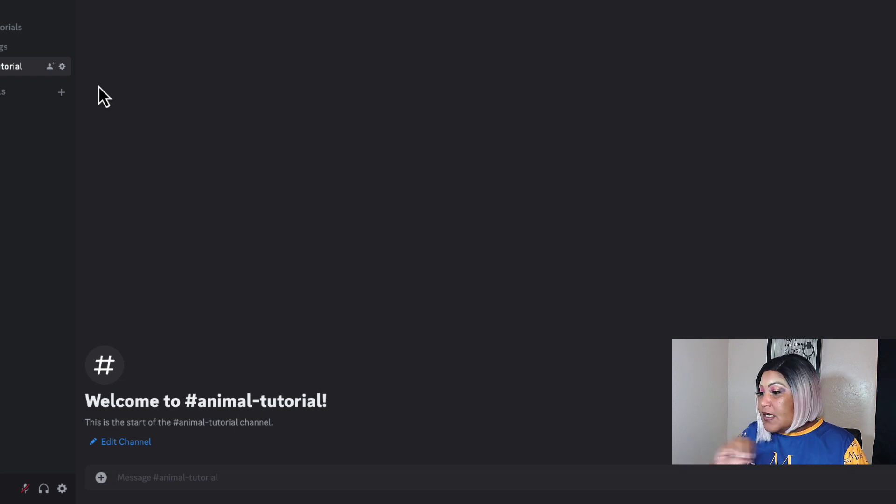
Start an /imagine command in the animal-tutorial channel with the prompt text "stunning photograph of a majestic".
left_click(166, 475)
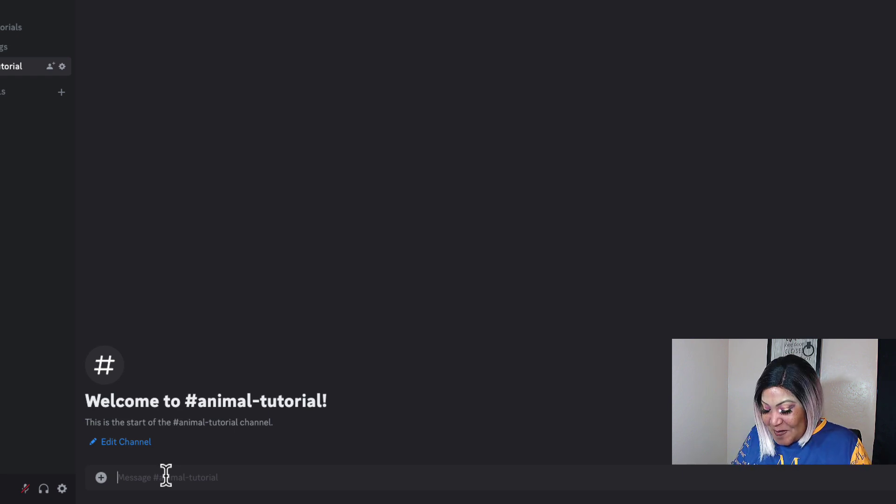
type("/")
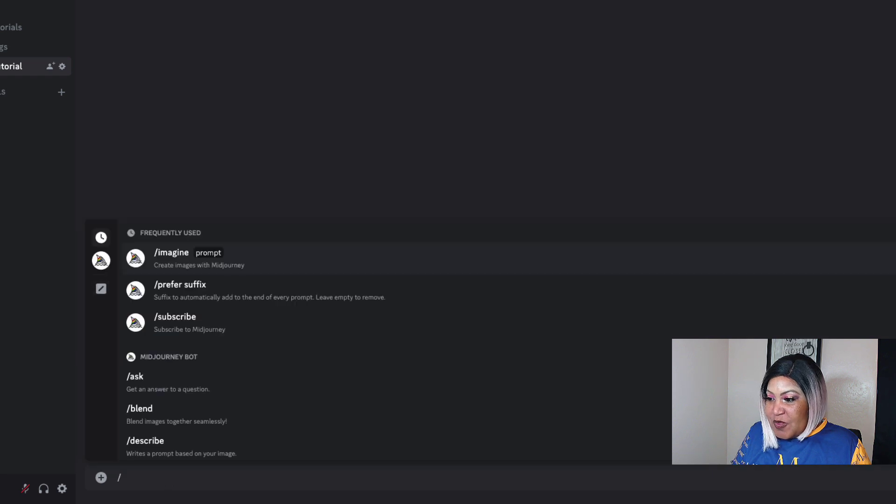
type("imagin")
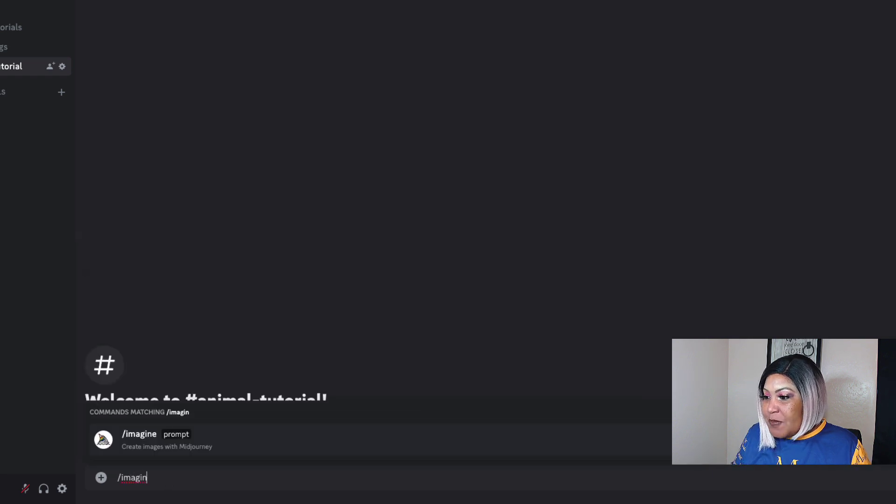
left_click(163, 447)
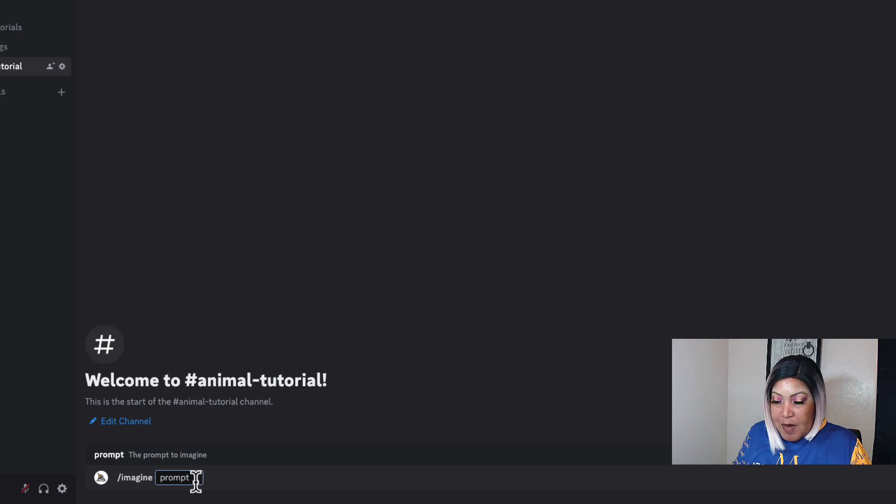
type("stunning")
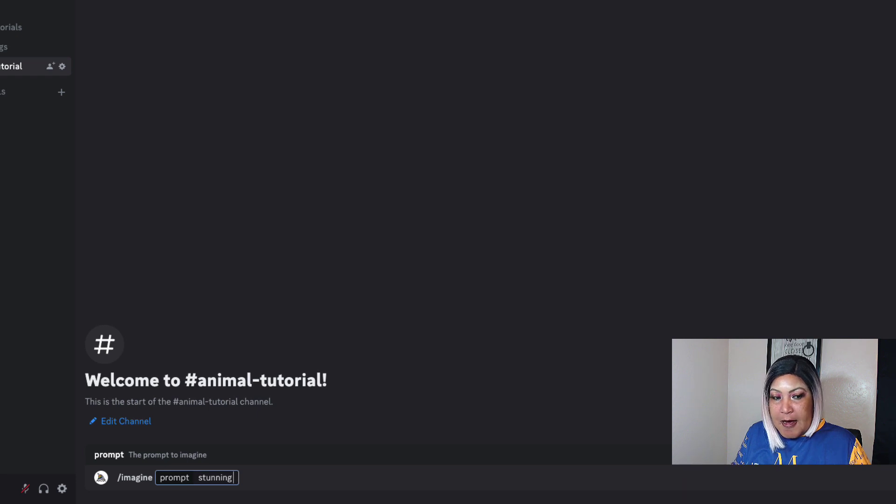
type(" photogr")
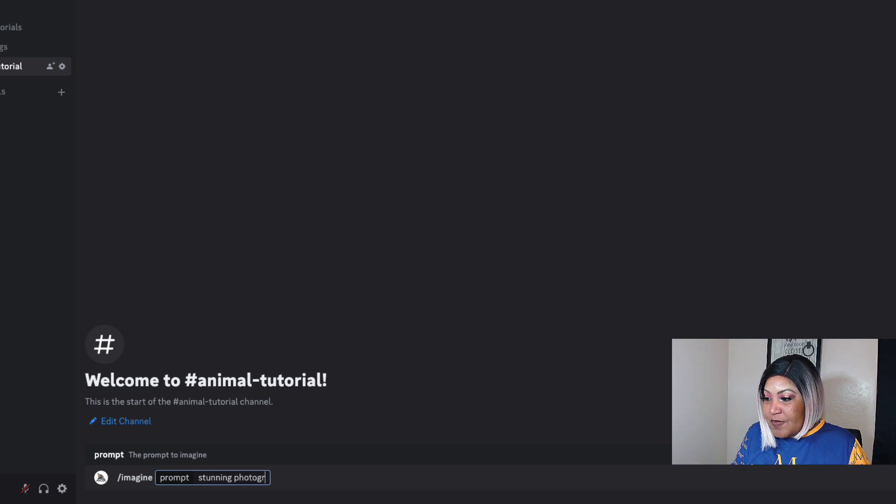
type("aph of a mjestic")
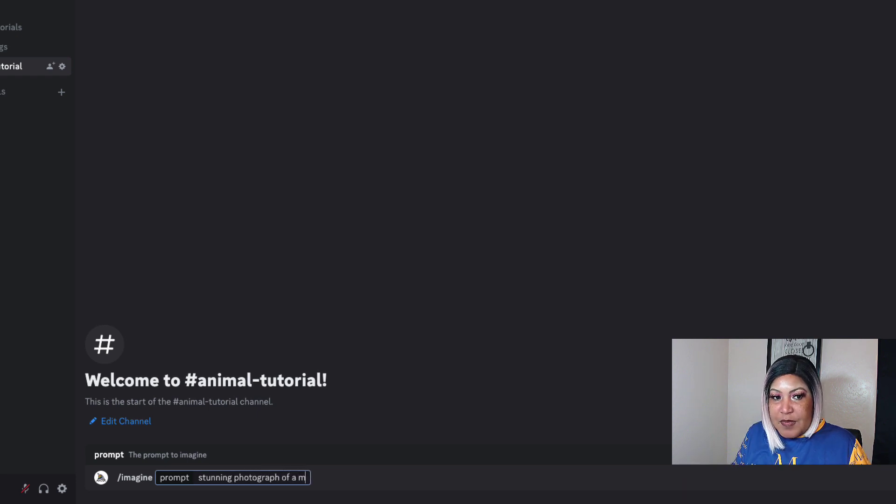
key("BackSpace")
key("BackSpace")
key("BackSpace")
key("BackSpace")
key("BackSpace")
key("BackSpace")
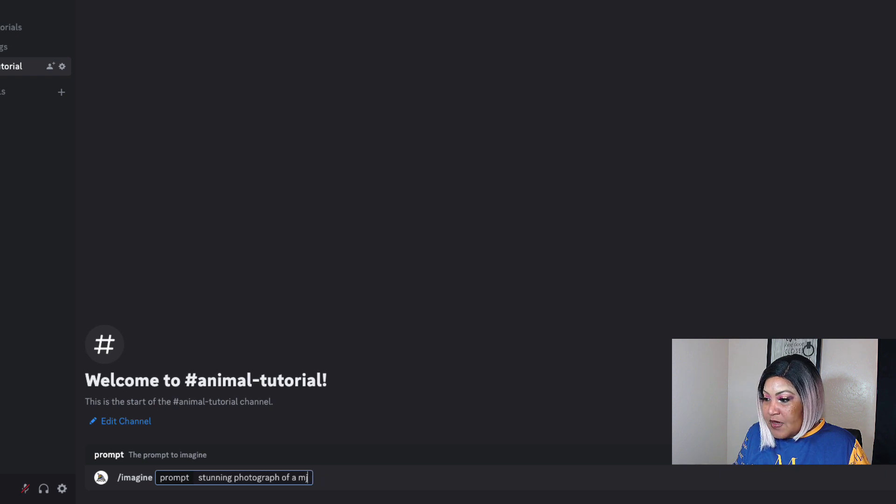
type("ajesi")
key("BackSpace")
type("tic ")
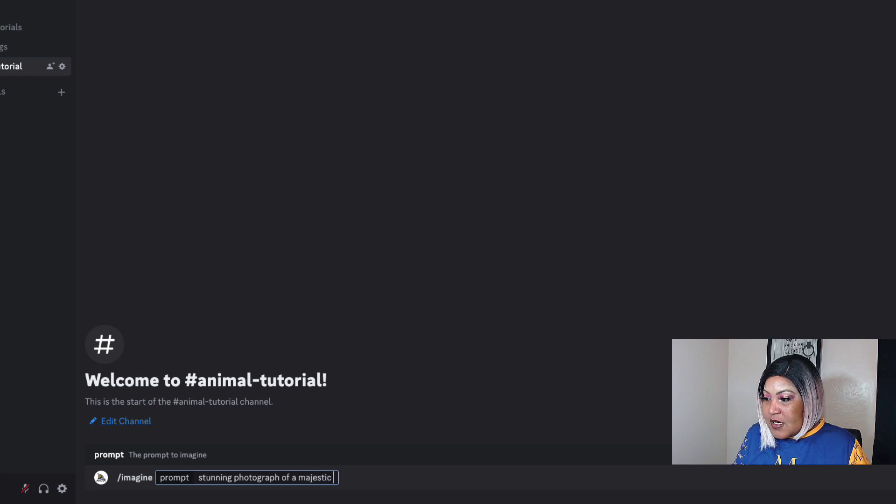
Continue the image prompt with "great horned owl, full body, with forest background".
type("great horned")
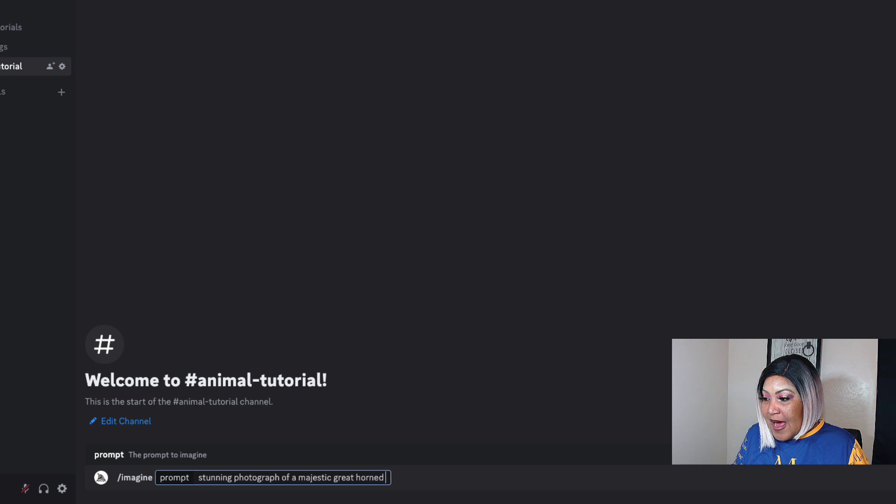
type(" owl, full body")
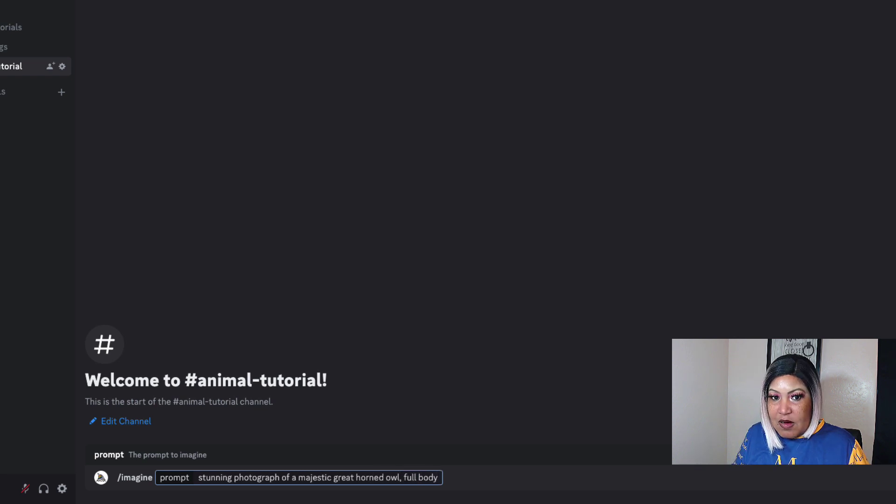
type(", with forest")
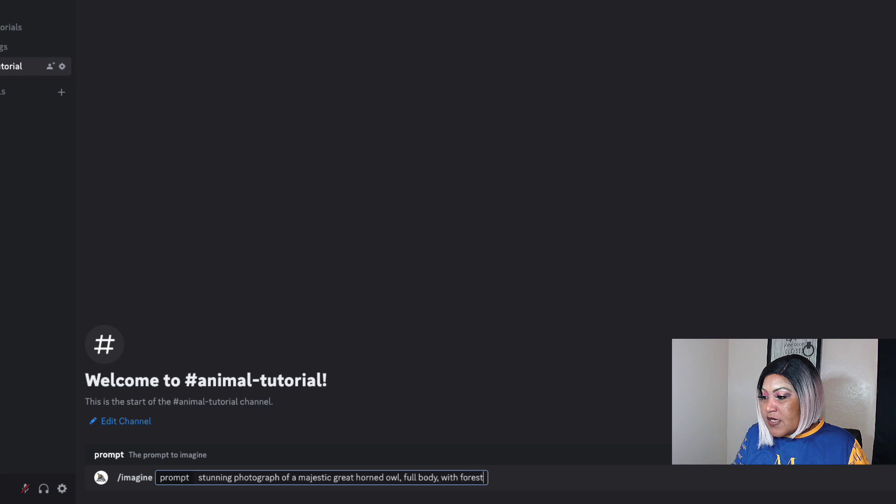
type(" backgr")
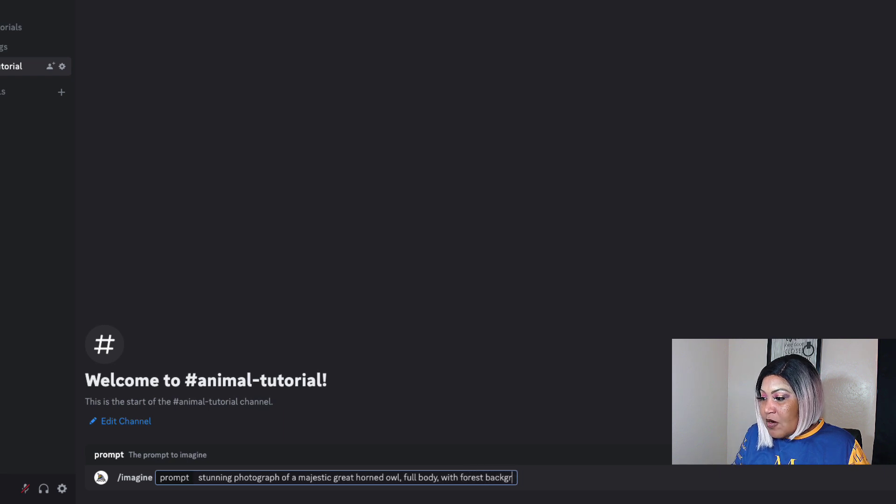
type("ound --")
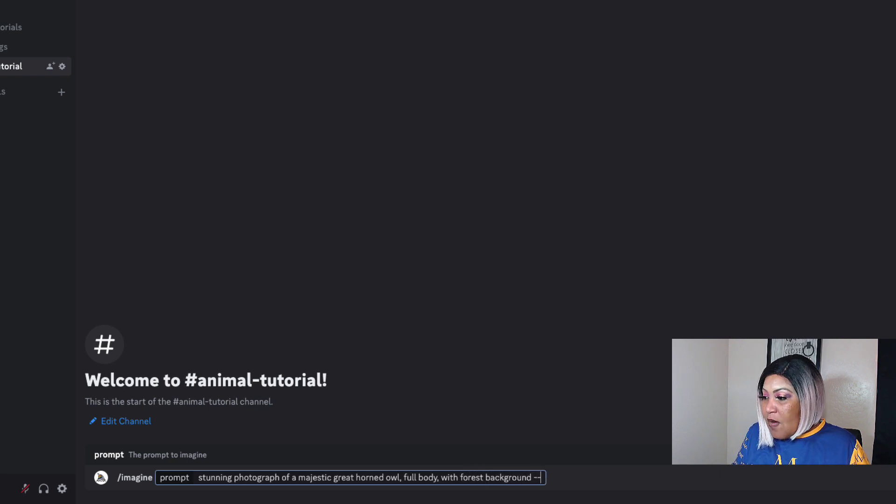
Add the parameters --ar 2:3 and --v 5.2 to the owl prompt and submit it.
type("ar ")
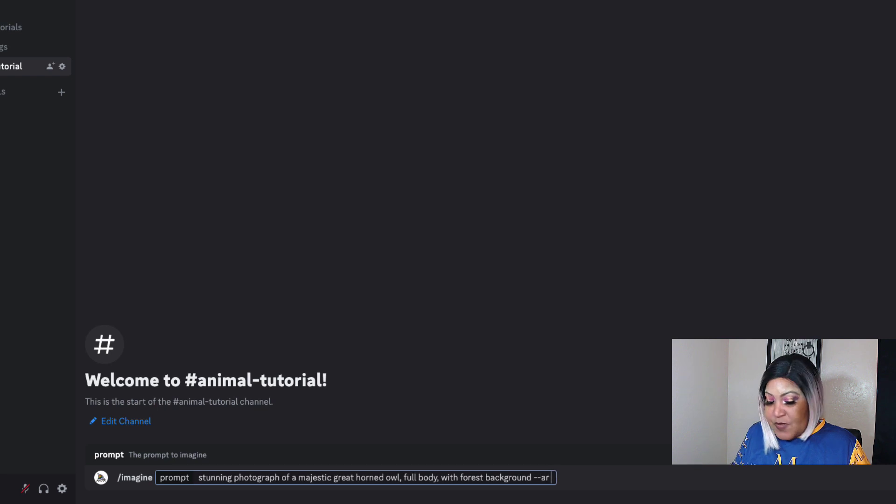
type("2:3")
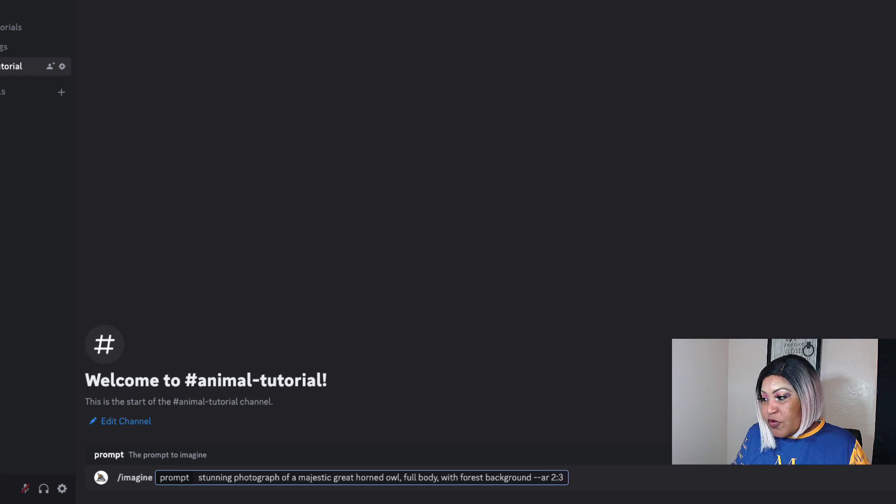
type(" --v")
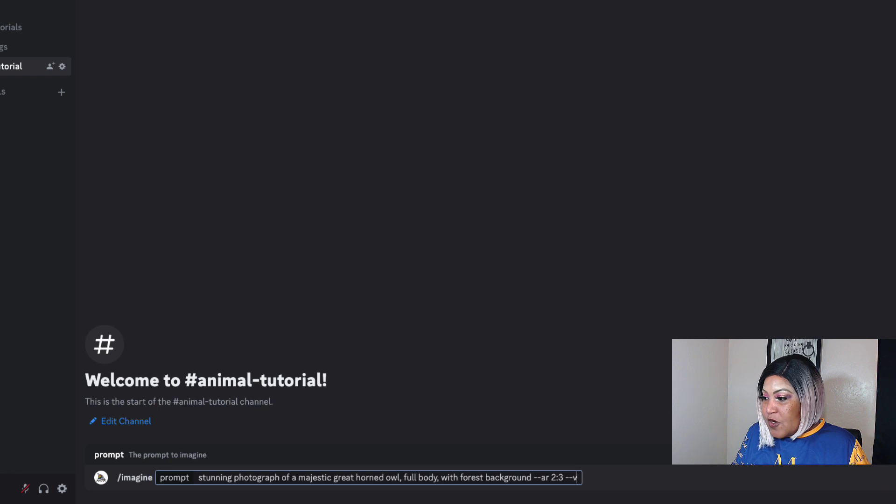
type(" 5.2")
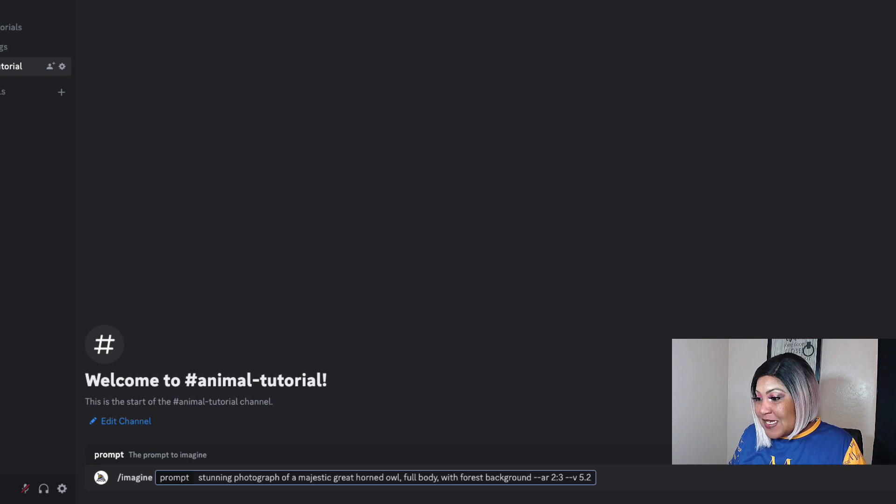
key("Return")
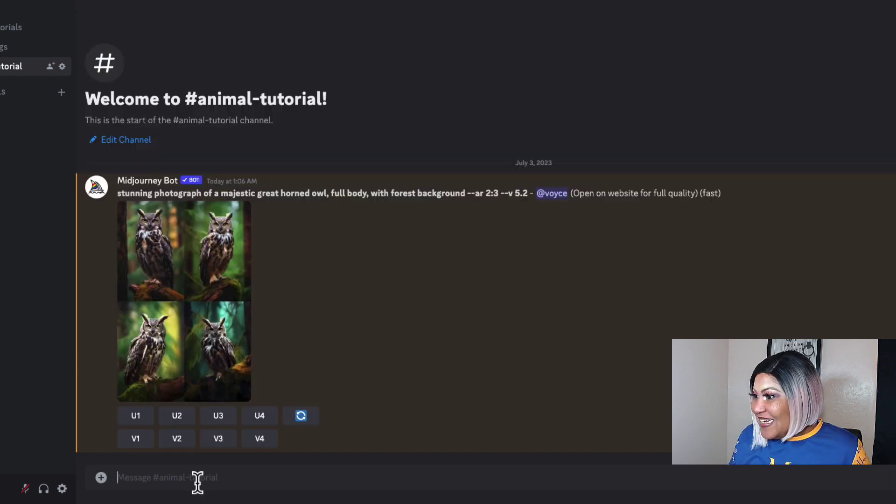
Open the generated owl image grid in the browser, examine all four owls at full size, and return to the channel.
left_click(179, 301)
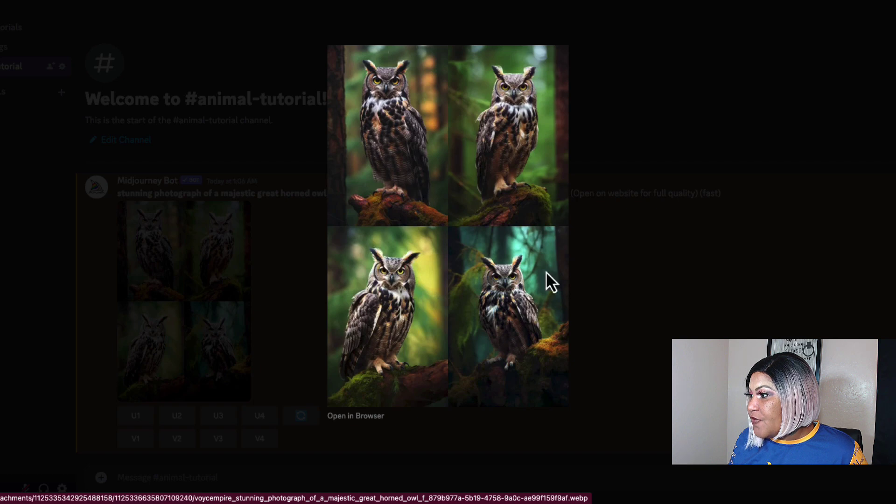
left_click(365, 416)
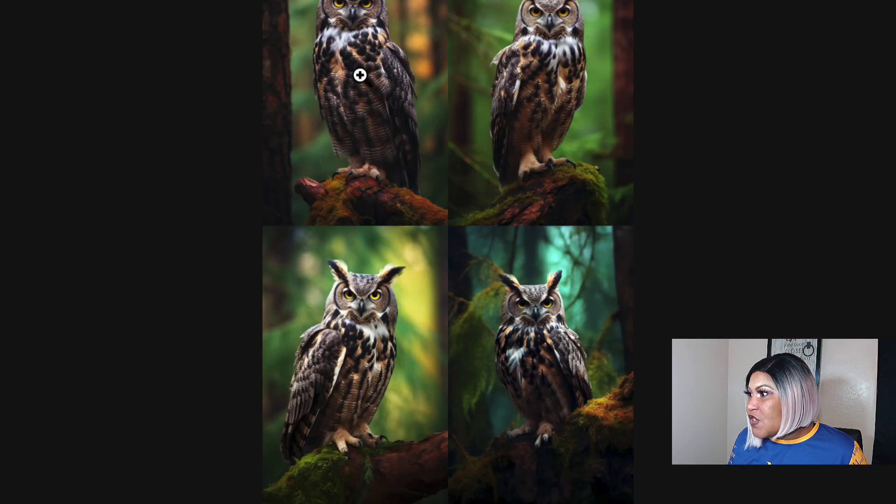
left_click(358, 112)
scroll(307, 159, "up", 4)
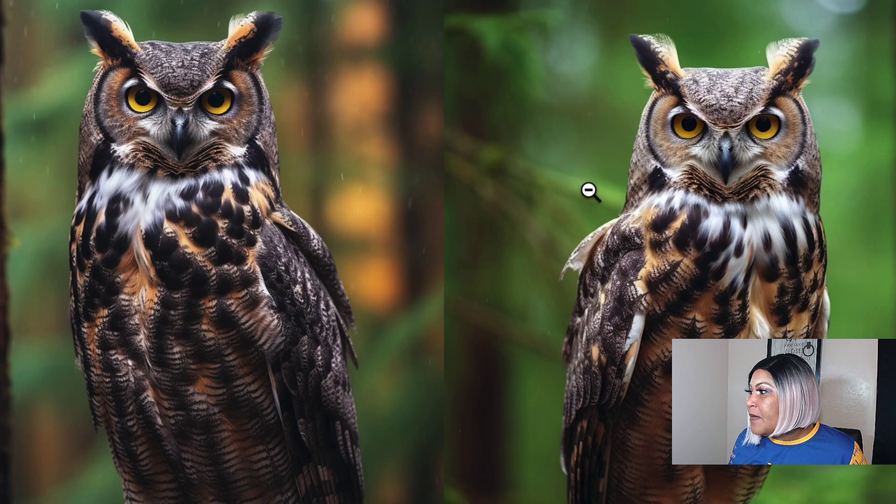
scroll(592, 232, "down", 15)
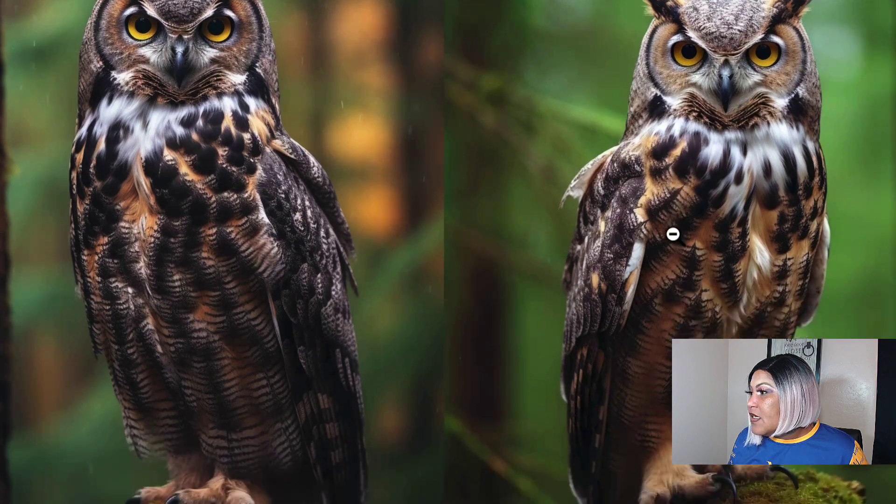
scroll(632, 220, "down", 10)
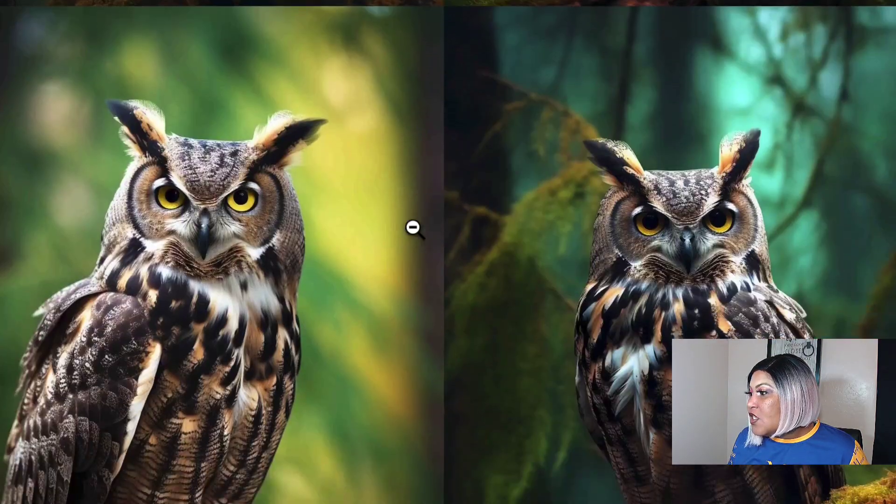
scroll(547, 227, "down", 5)
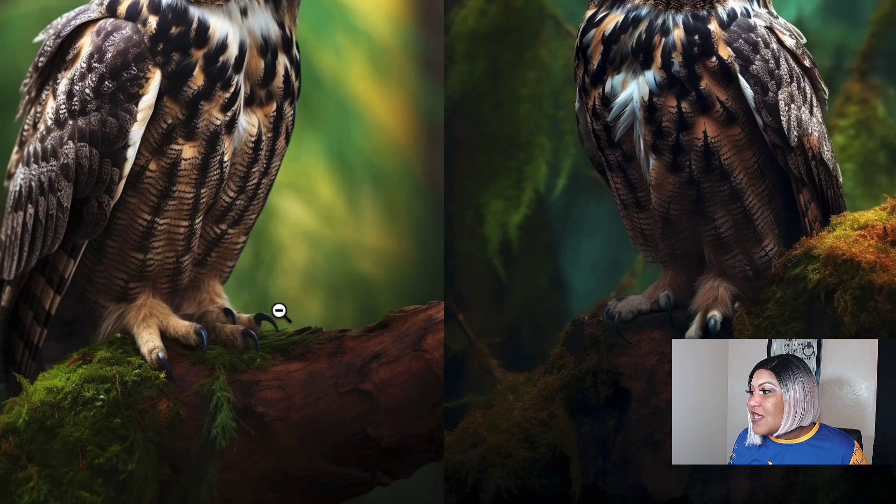
scroll(294, 316, "up", 10)
scroll(294, 316, "up", 8)
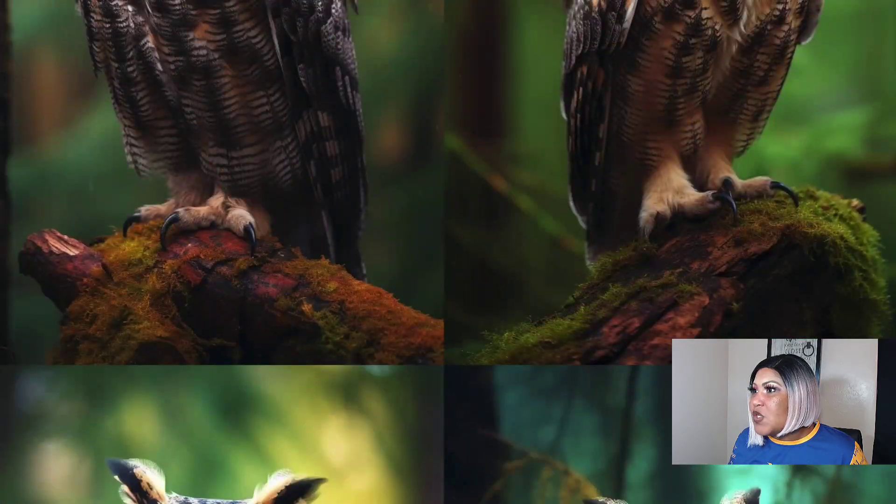
key("ctrl+w")
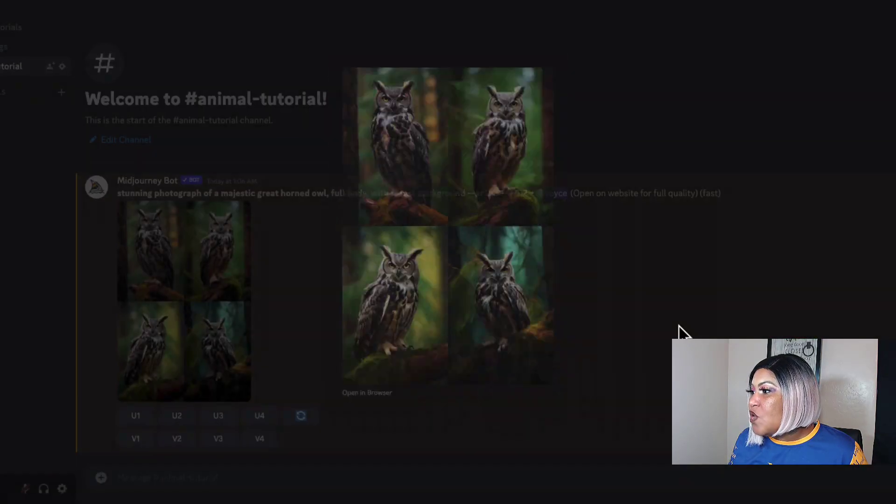
left_click(679, 325)
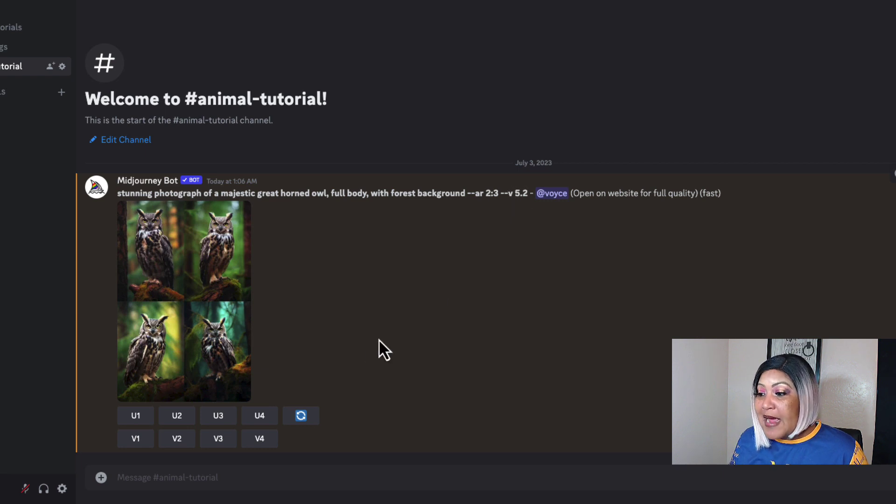
Use /prefer suffix to set the automatic prompt suffix to "--ar 2:3 --v 5.2".
left_click(168, 479)
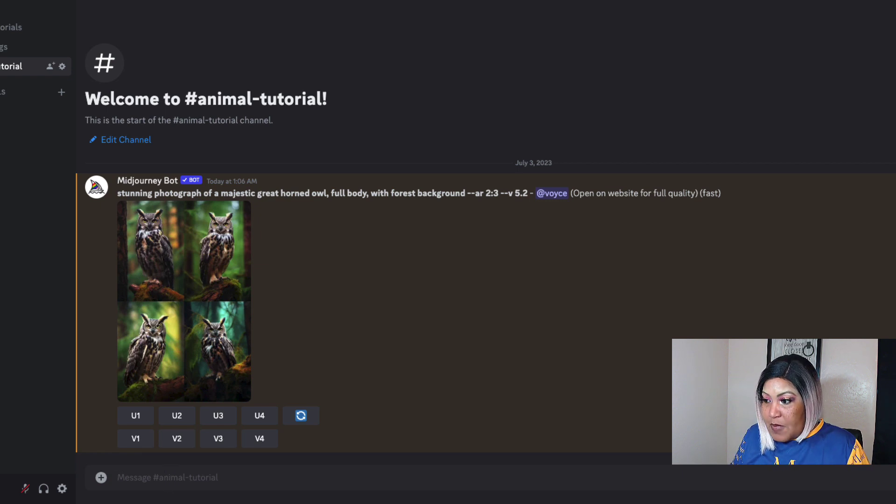
type("/pre")
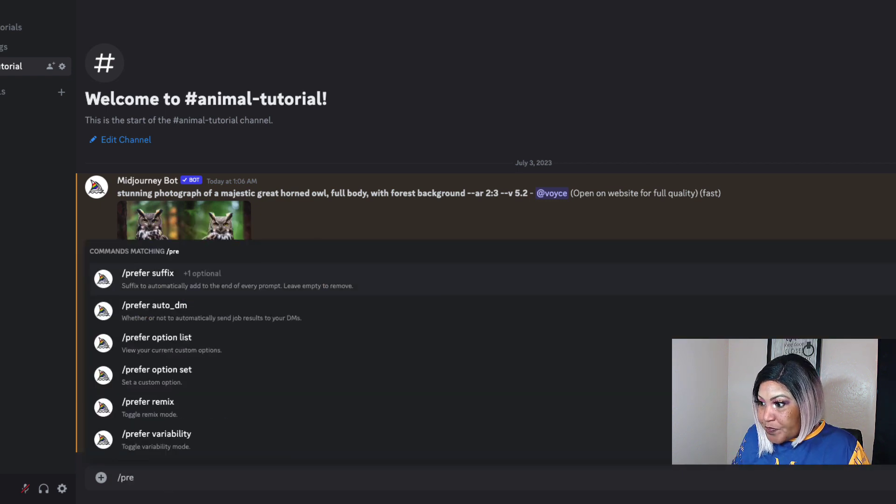
left_click(140, 295)
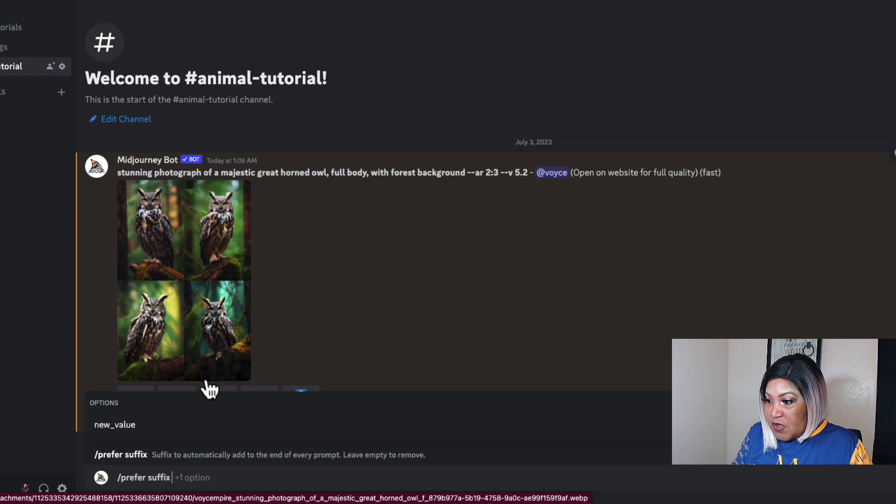
key("Tab")
type("--ar")
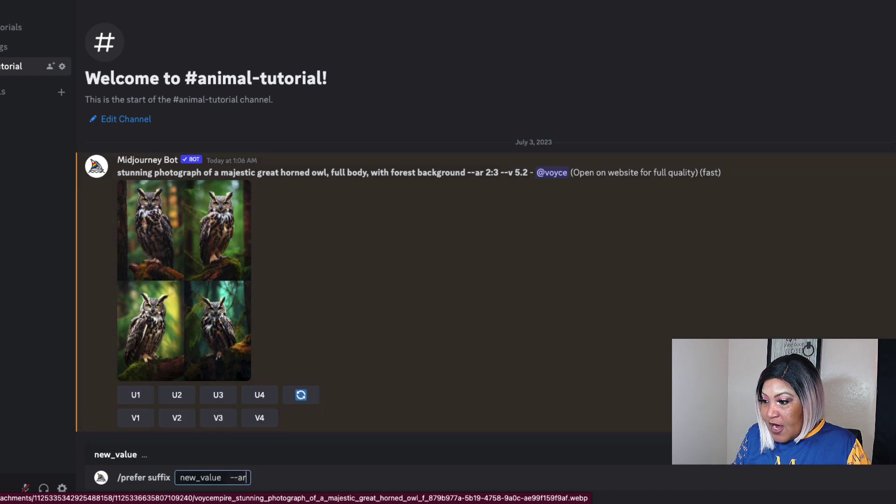
type(" 2:3")
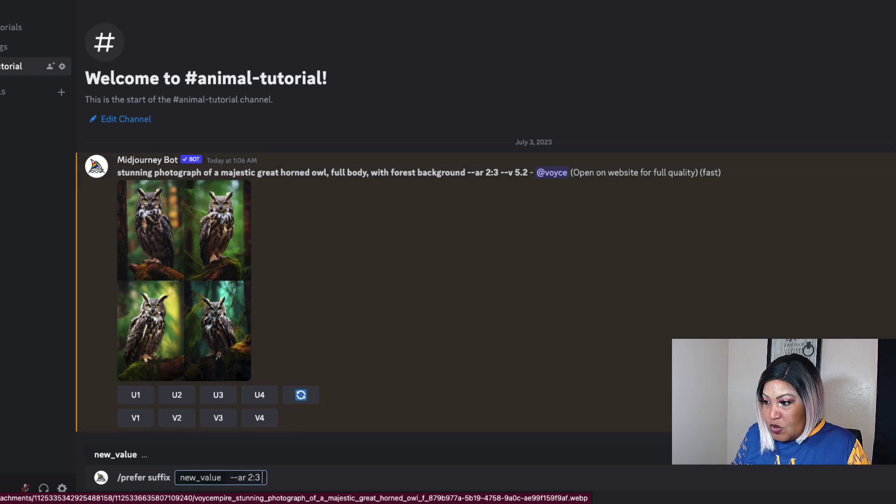
type(" -")
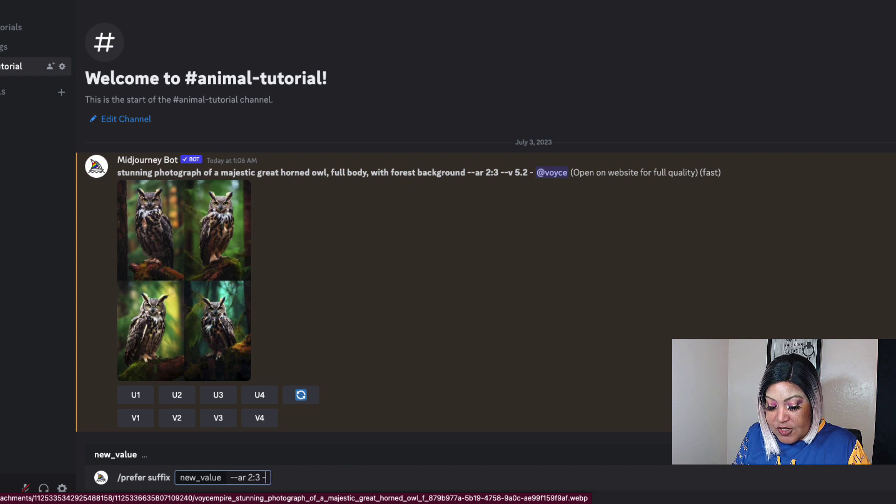
type("-v 5.2")
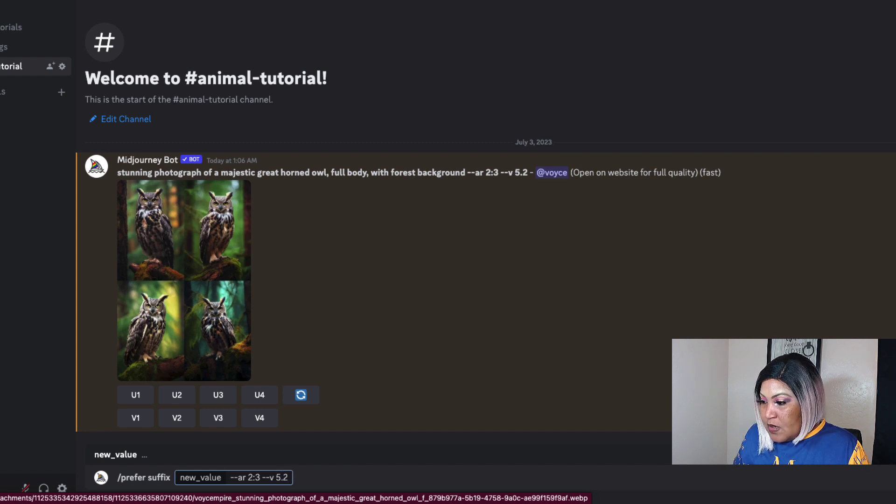
key("Return")
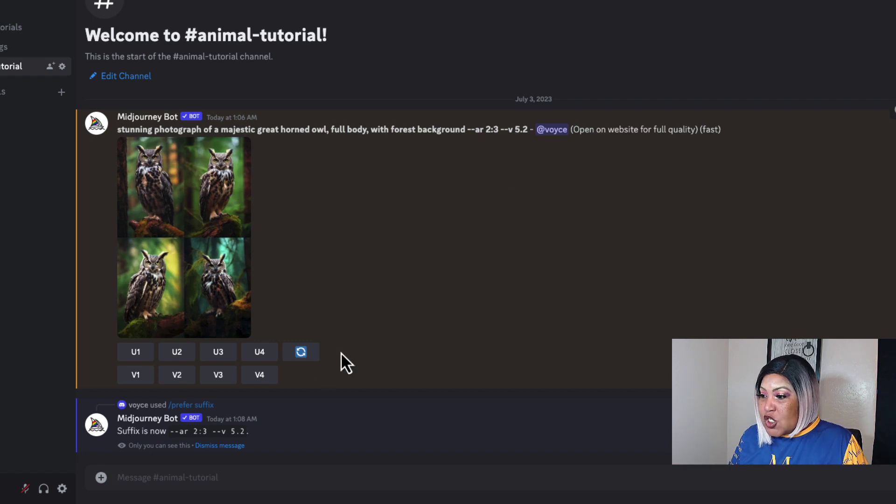
Start a new /imagine command whose prompt begins "stunning photorealistic images of {".
type("/imagine")
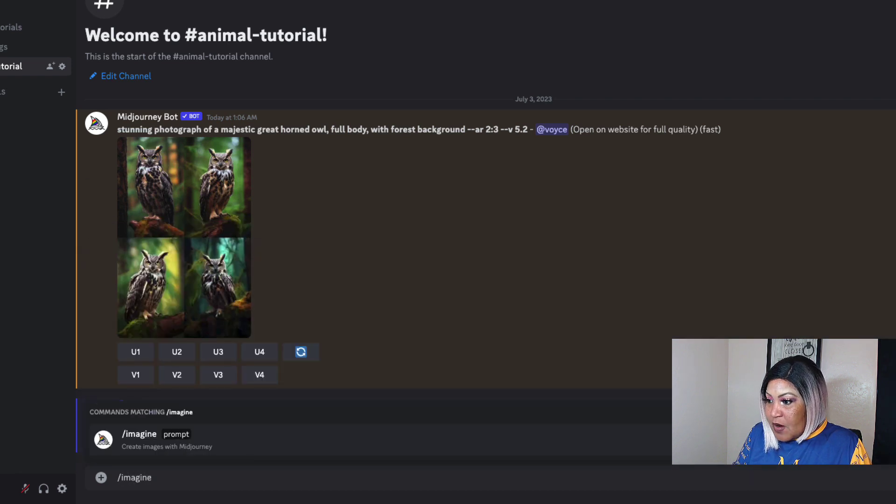
key("Tab")
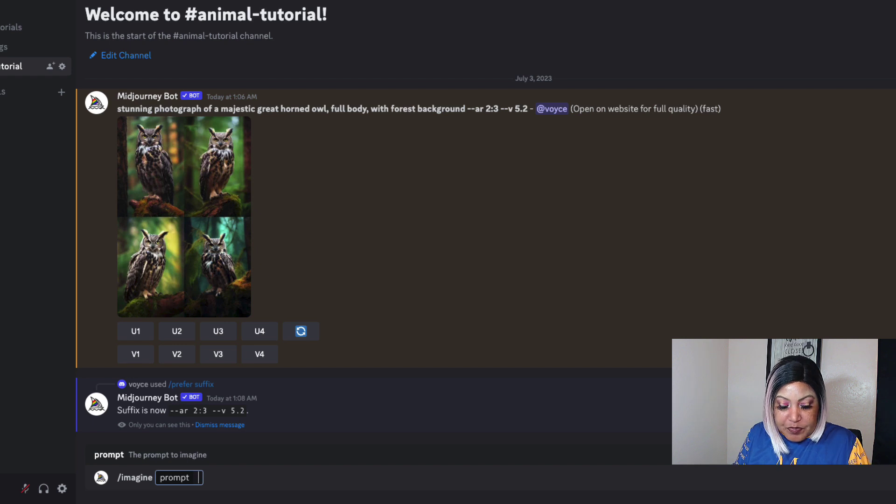
type("stunning")
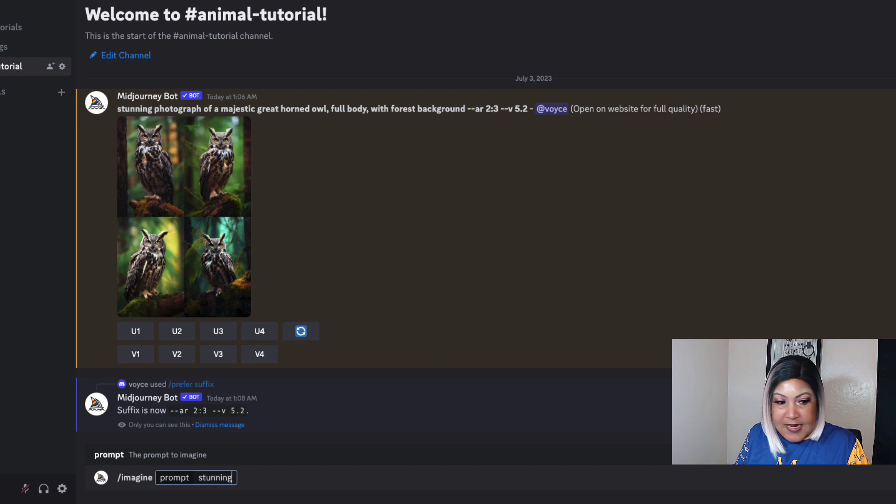
type(" pho")
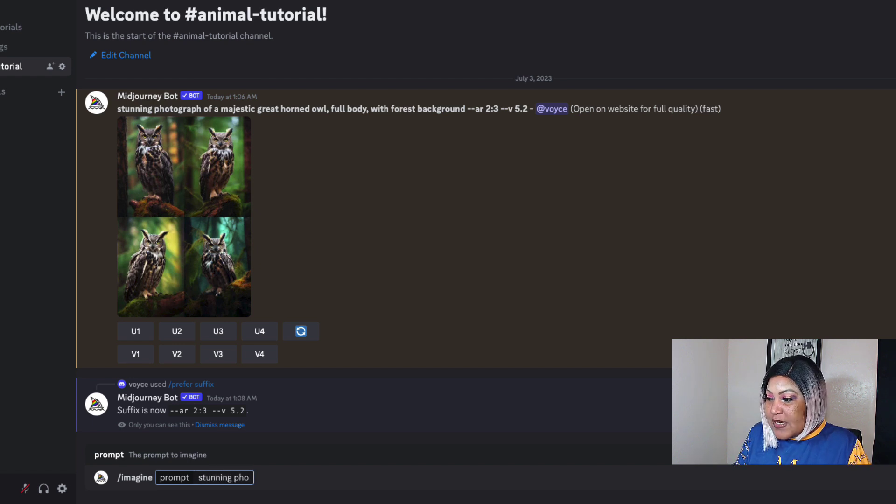
type("torealistic")
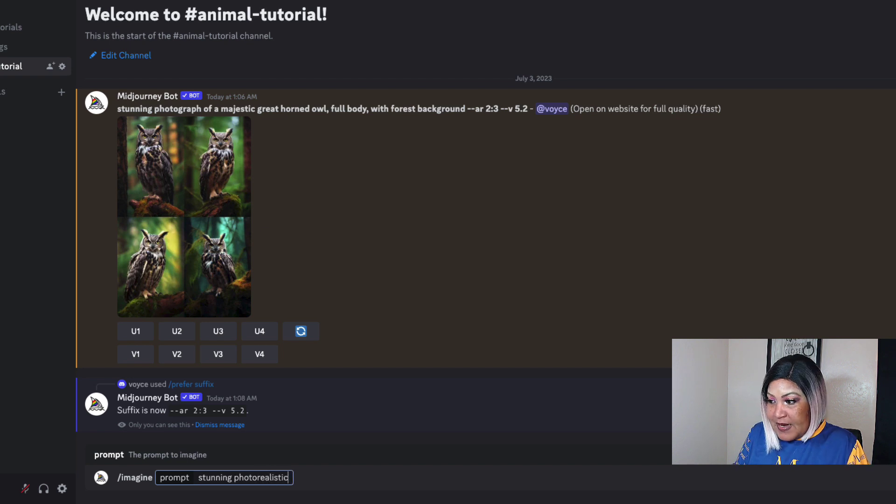
type(" images of")
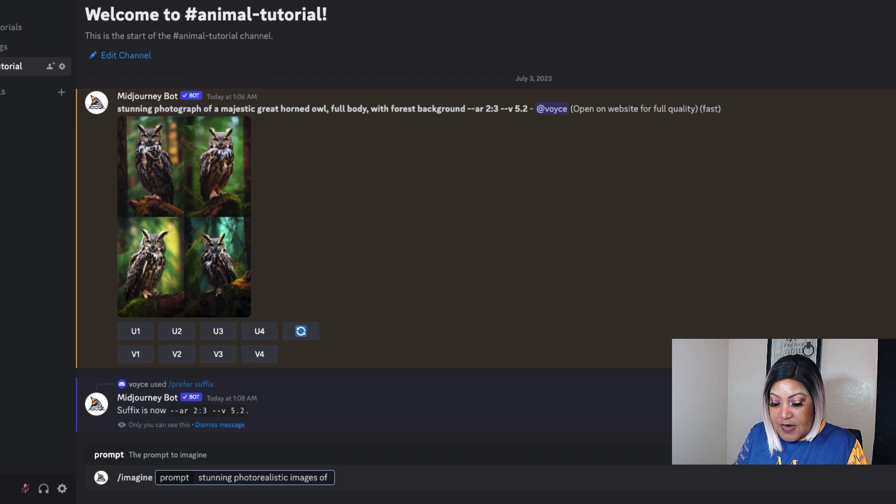
type(" {")
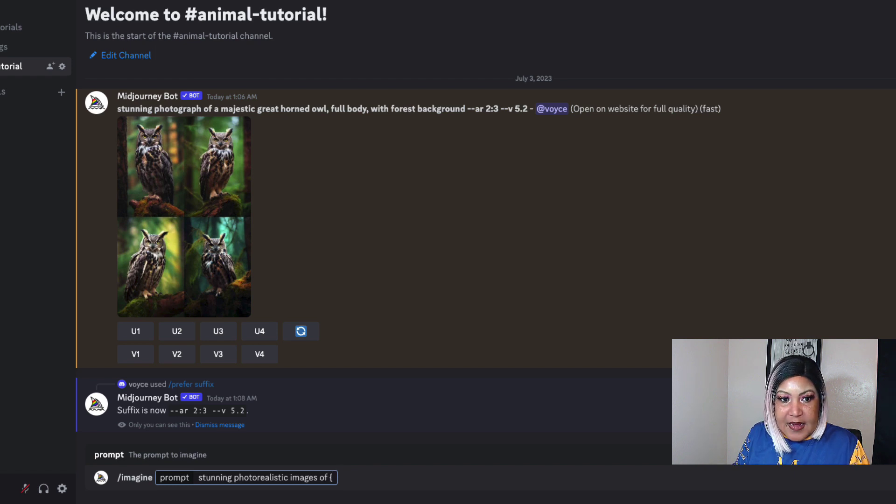
Enter "lion roaring on a mountain," as the first variation inside the prompt's curly brace.
type("ow")
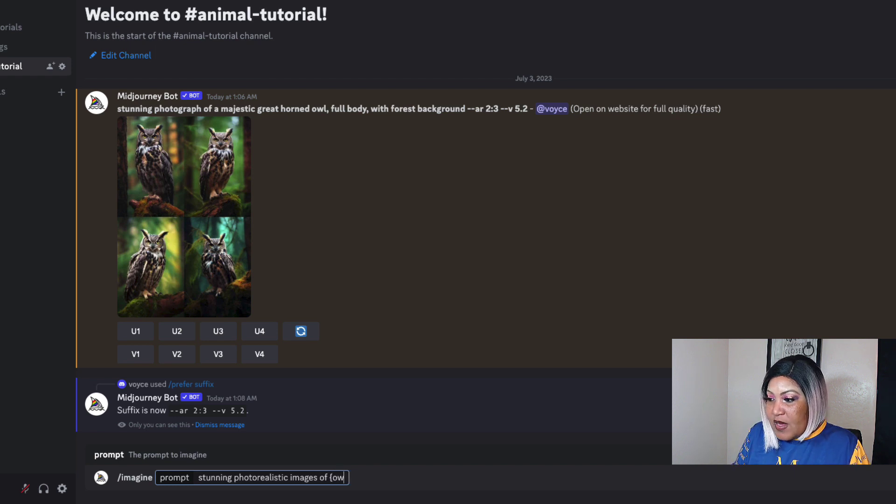
key("BackSpace")
key("BackSpace")
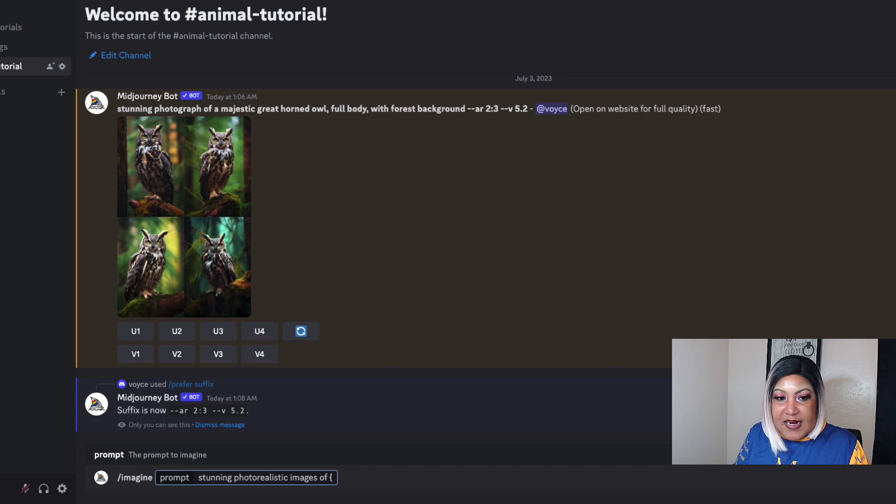
type("l")
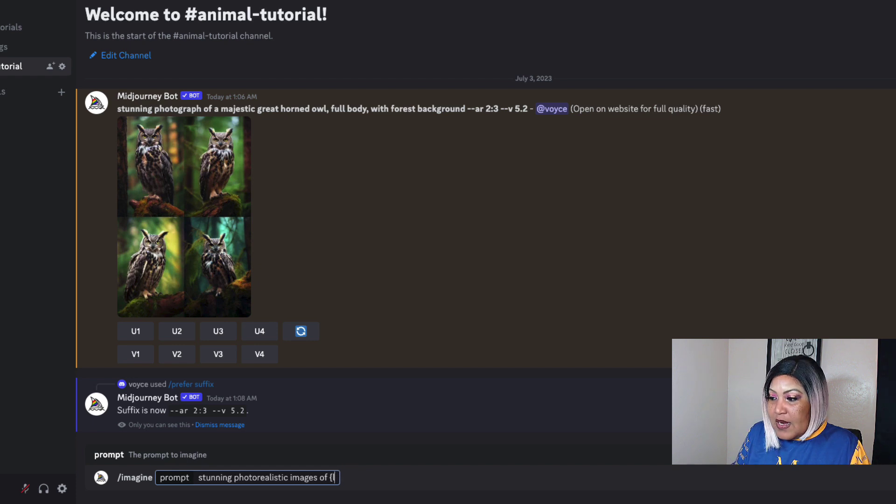
type("ion on a mou")
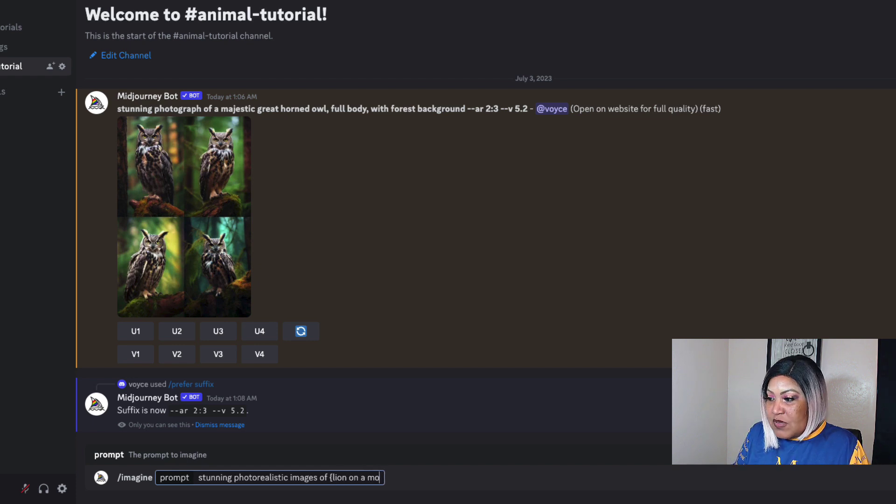
key("BackSpace")
key("BackSpace")
key("BackSpace")
key("BackSpace")
key("BackSpace")
key("BackSpace")
key("BackSpace")
key("BackSpace")
key("BackSpace")
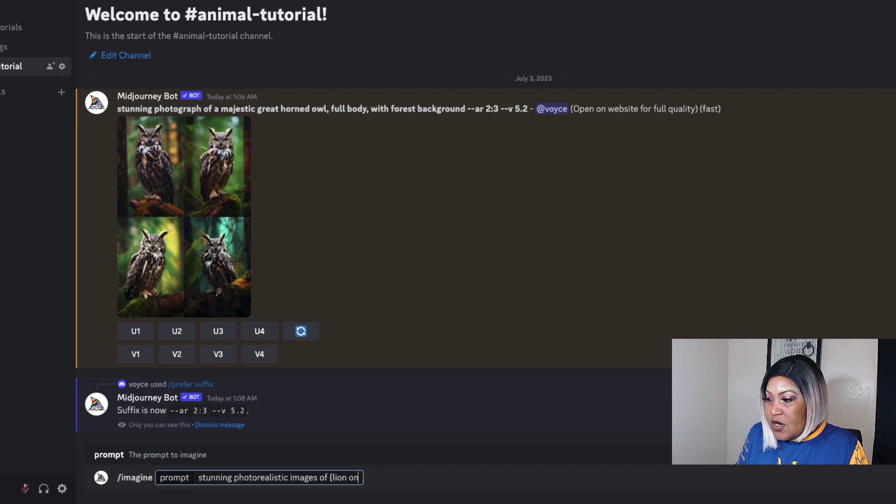
type("roaring on")
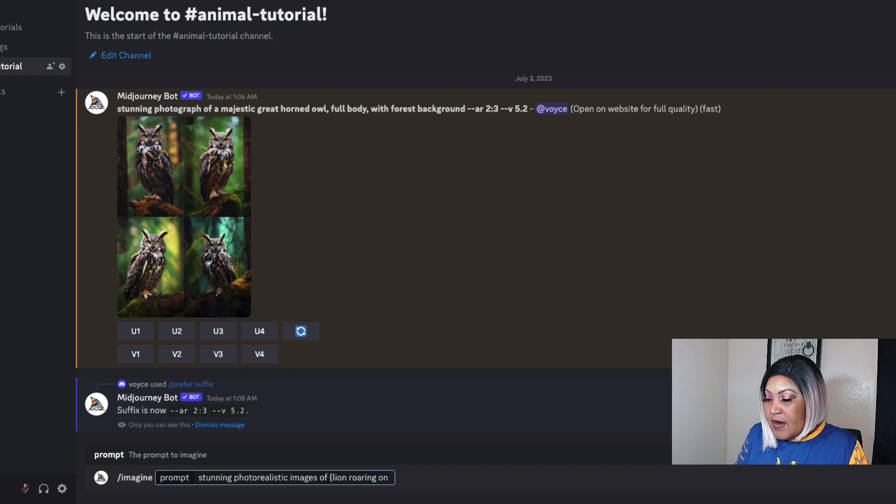
type(" a mount")
key("BackSpace")
key("BackSpace")
type("t")
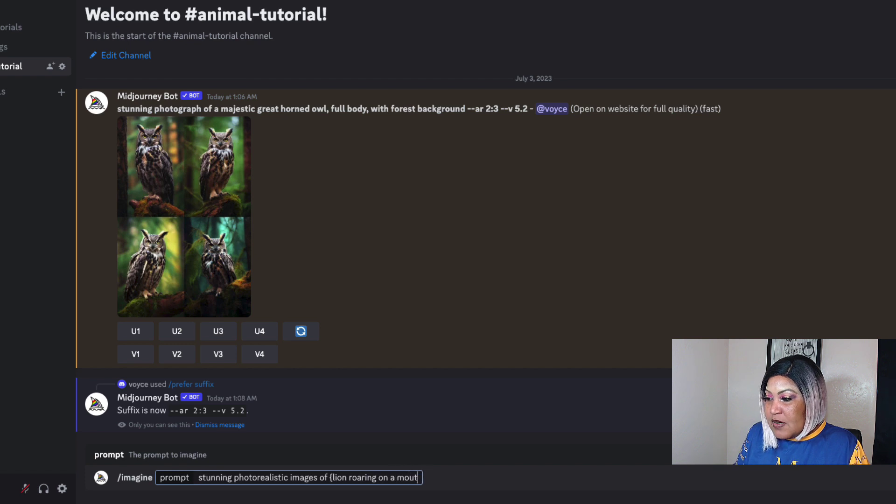
key("BackSpace")
type("ntain")
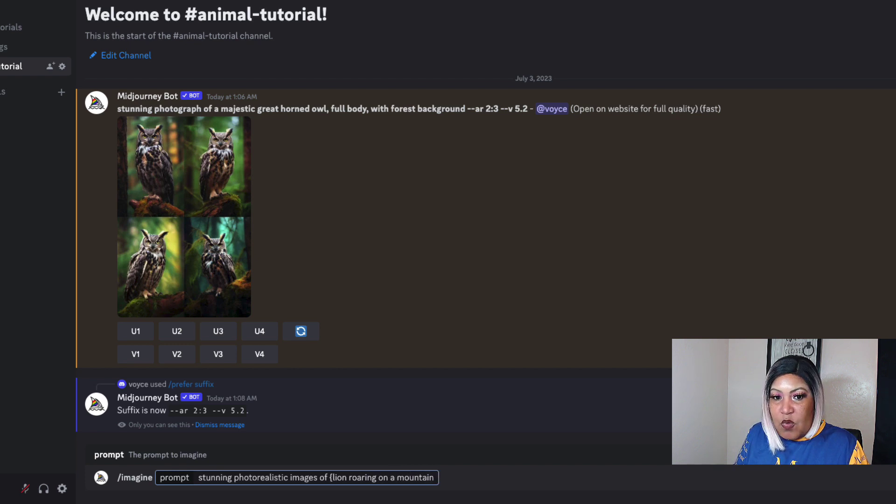
type(",")
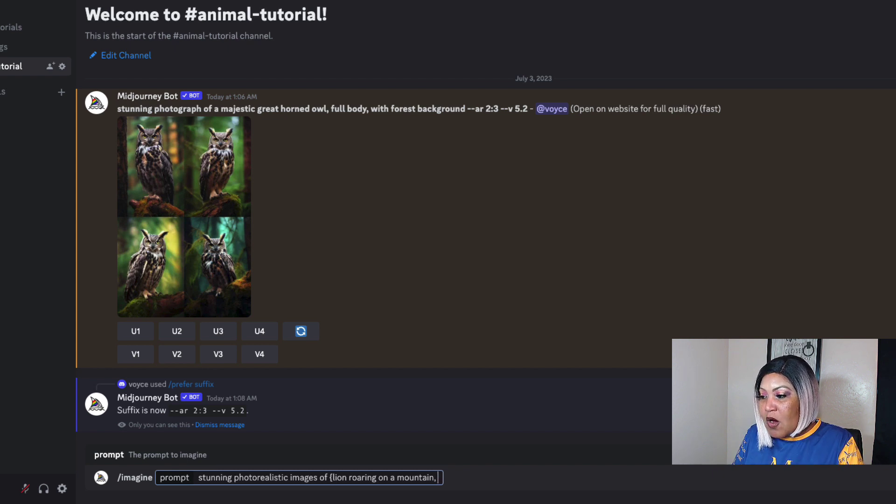
Add "majestic deer against a fall foliage background" as the second variation in the prompt.
type("maje")
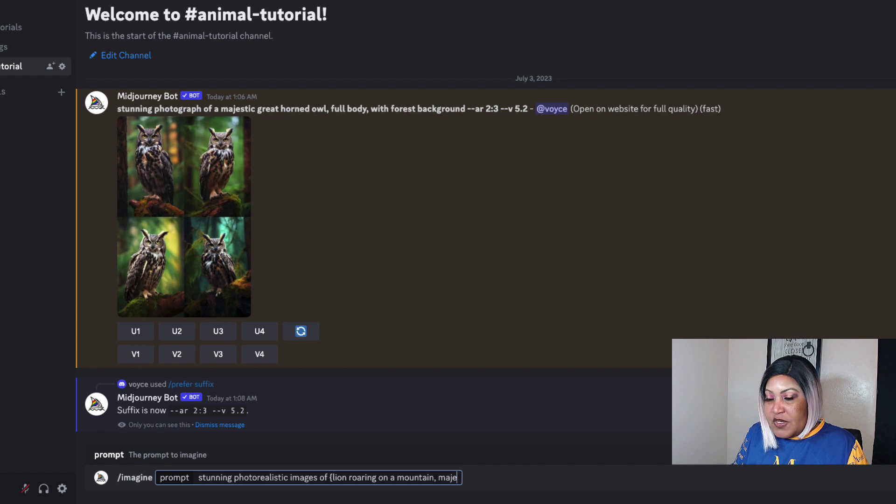
type("stic deer")
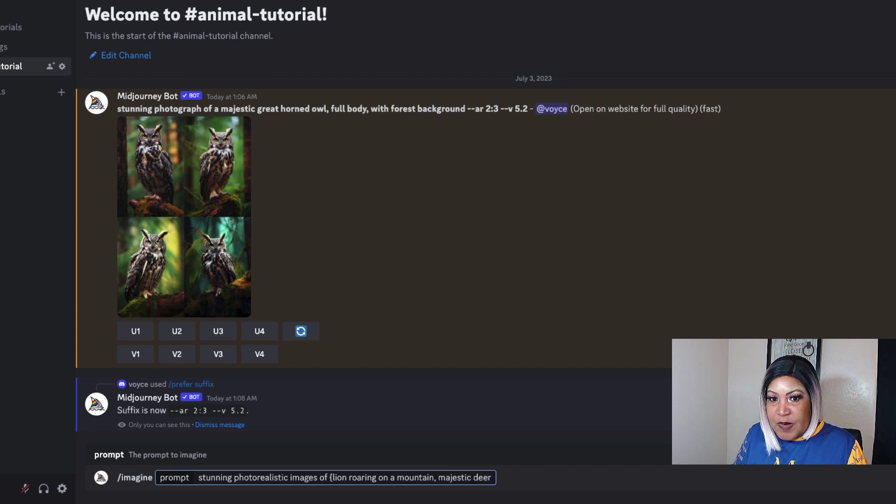
type(" again")
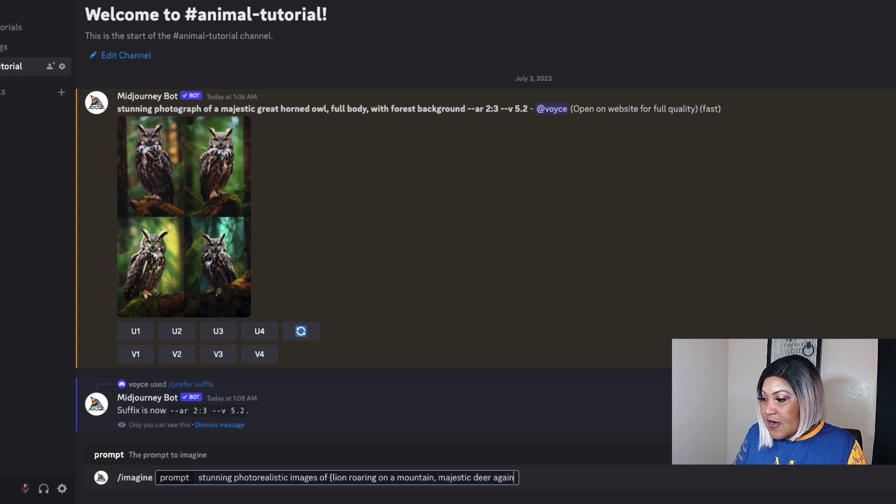
type("st a fall fliage ba")
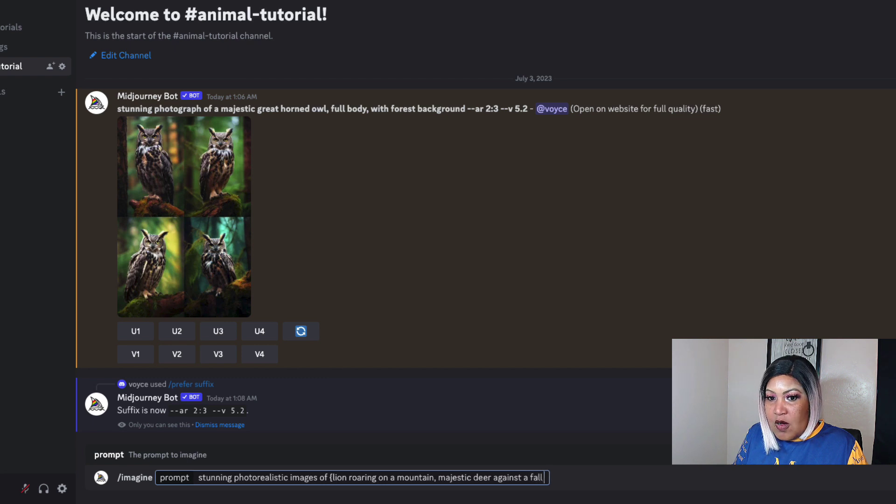
key("BackSpace")
key("BackSpace")
key("BackSpace")
key("BackSpace")
key("BackSpace")
key("BackSpace")
key("BackSpace")
key("BackSpace")
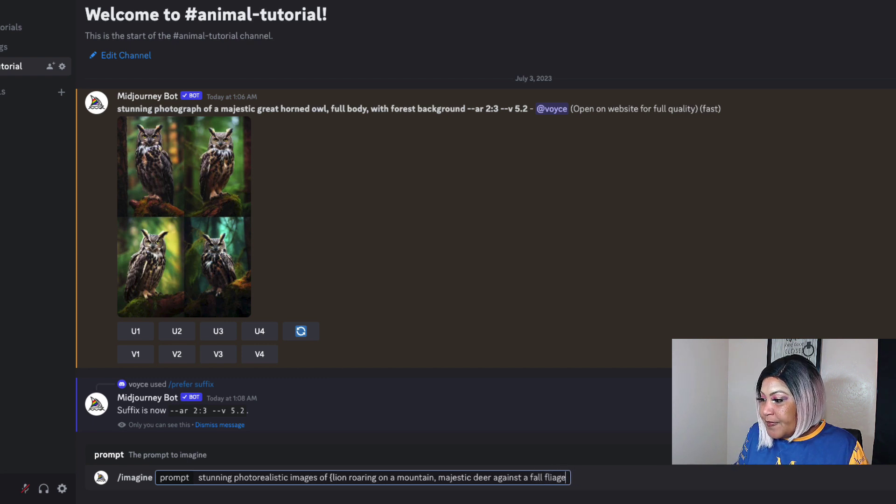
type("oliage background")
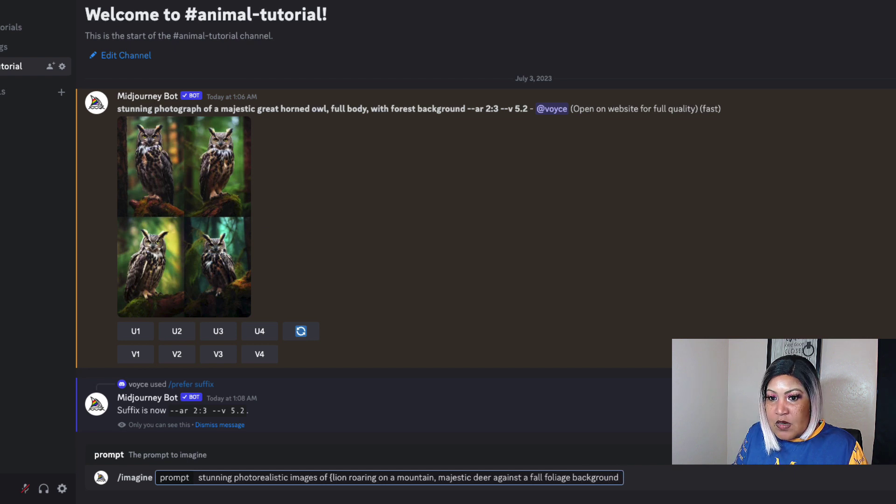
Extend the deer variation with "a cozy rustic feel," and add "fox with red and orange fur hunting for food," as the third variation.
type(" a cozy r")
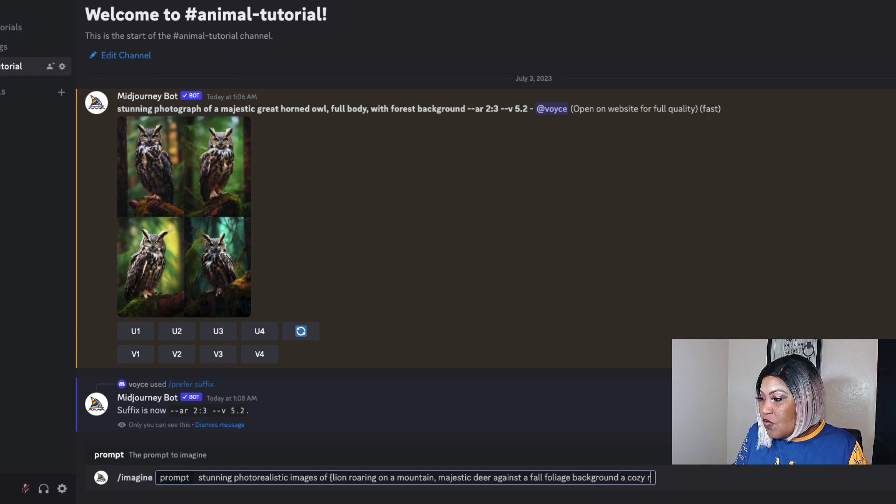
type("ustic feel")
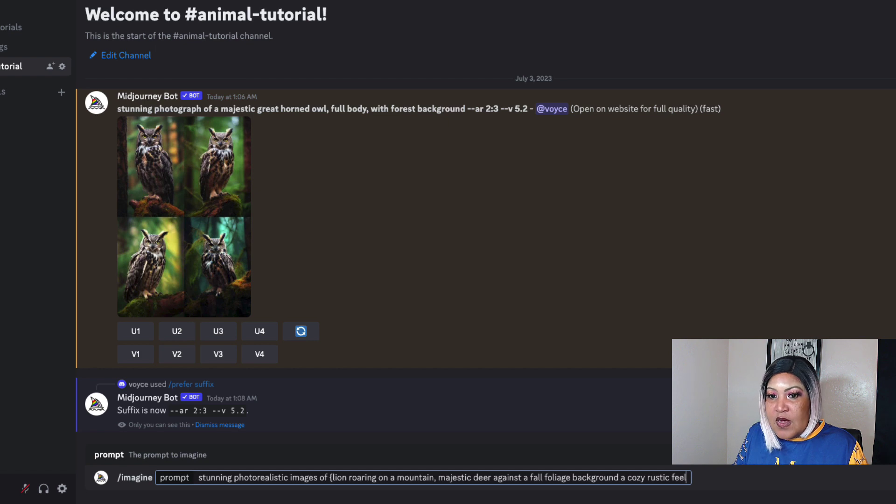
type(", ")
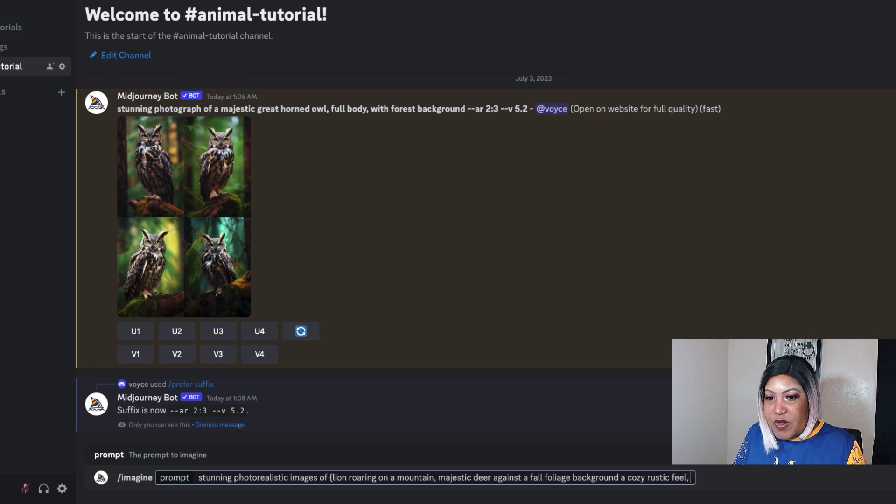
type("f")
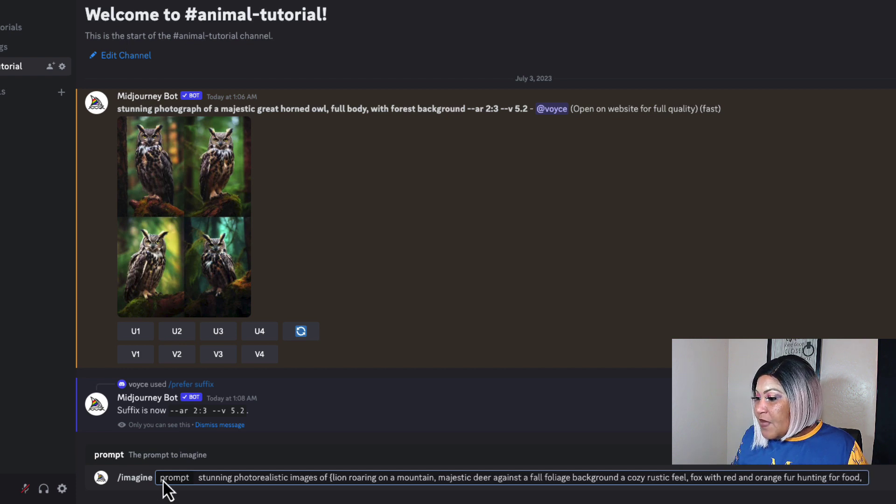
left_click(289, 481)
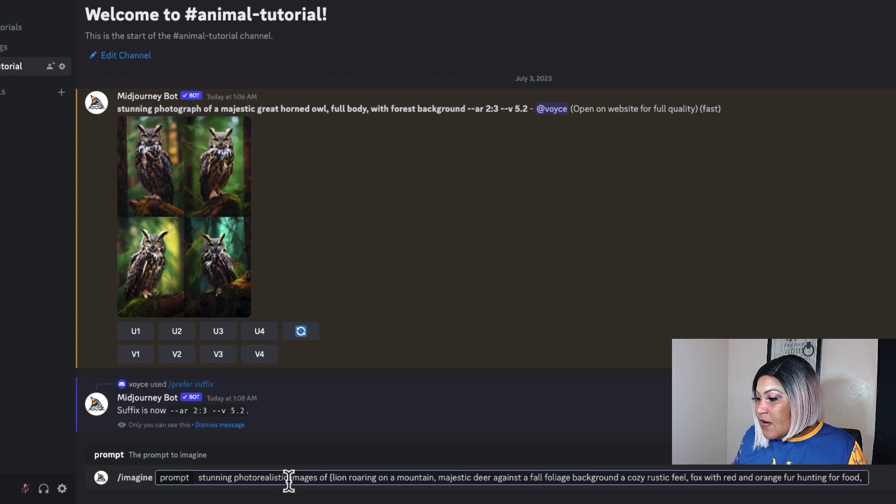
Insert ", full body" after "photorealistic" in the image prompt.
type(", full bod")
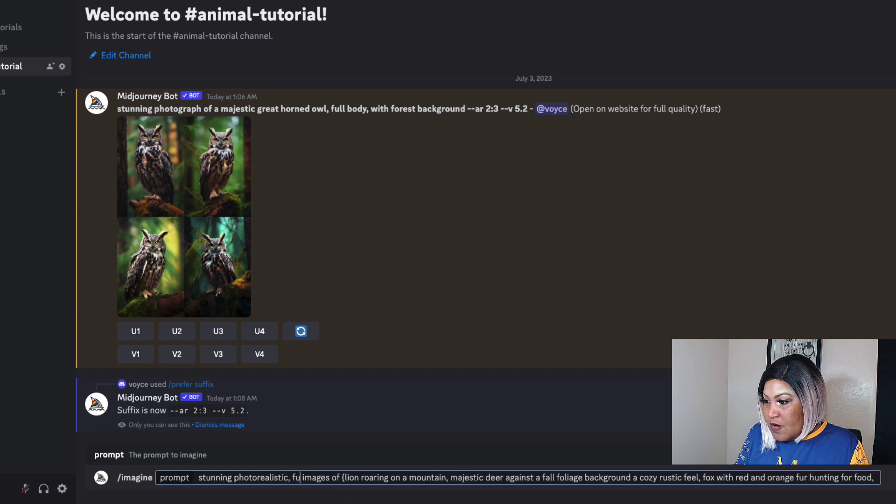
type("y")
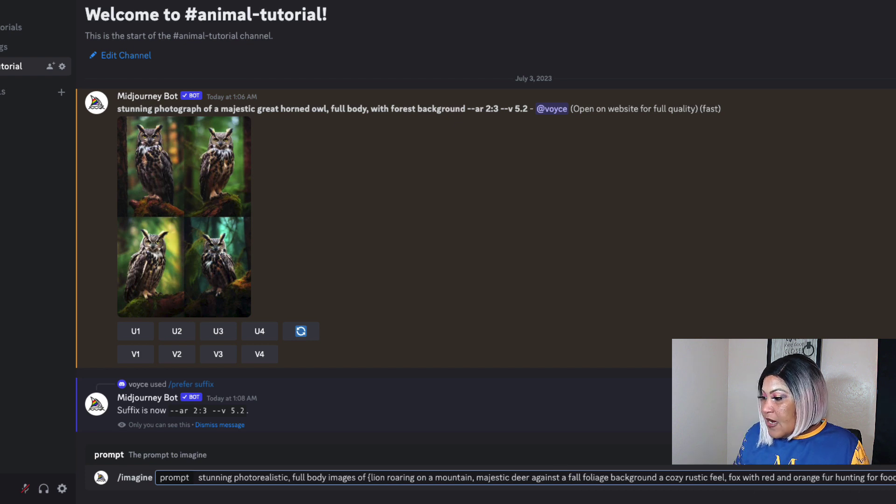
left_click(443, 476)
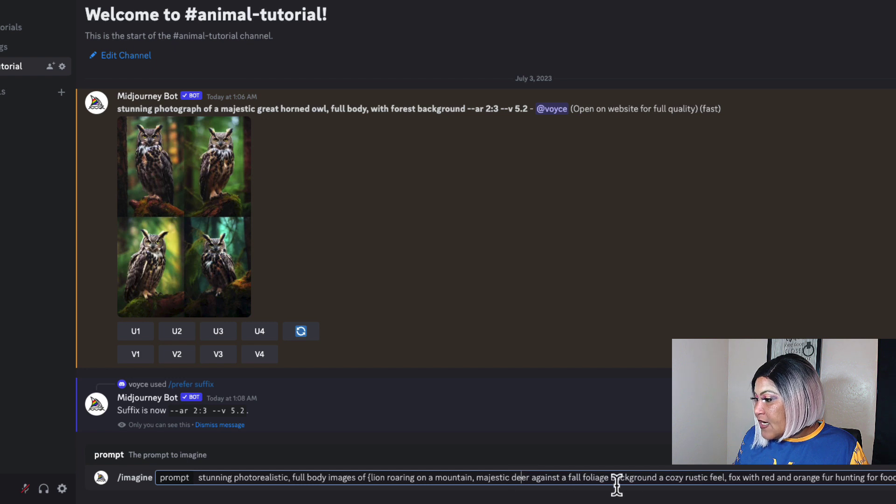
Add "squirrels gathering nuts for the winter" as the fourth variation, after the fox, in the prompt.
left_click(785, 477)
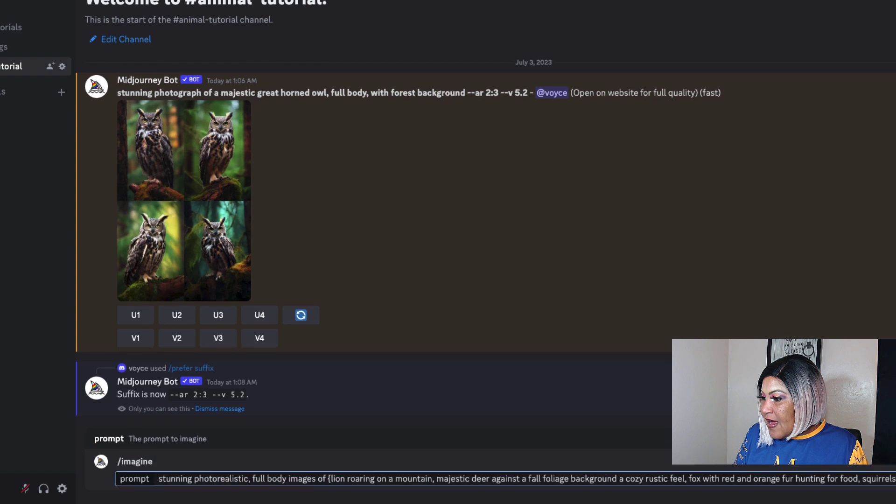
type("nuts}")
key("BackSpace")
key("BackSpace")
key("BackSpace")
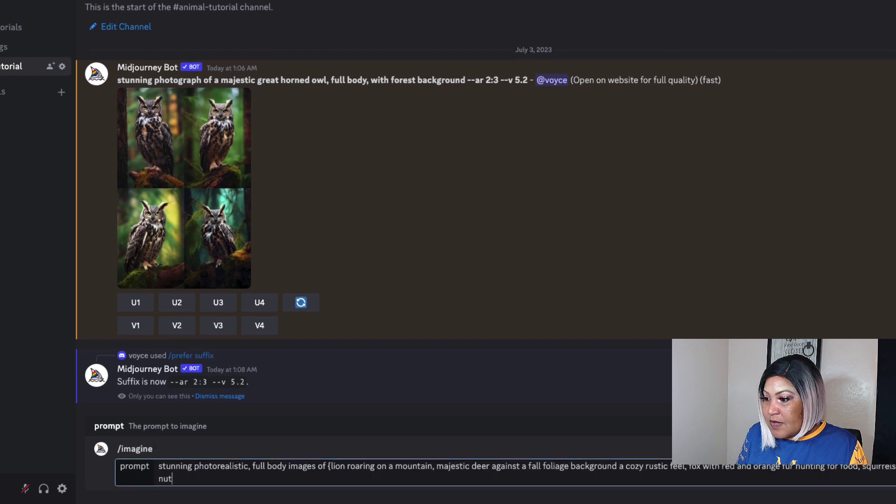
type("s")
key("BackSpace")
type("ts for ")
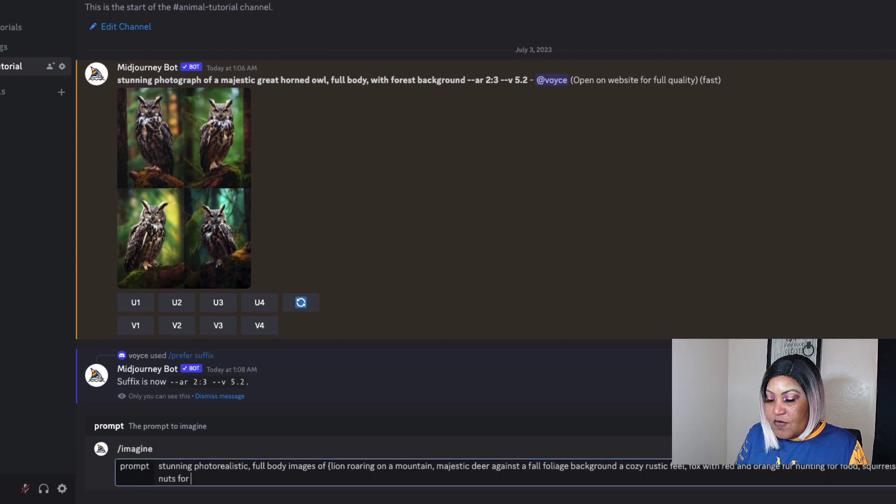
type("the winter")
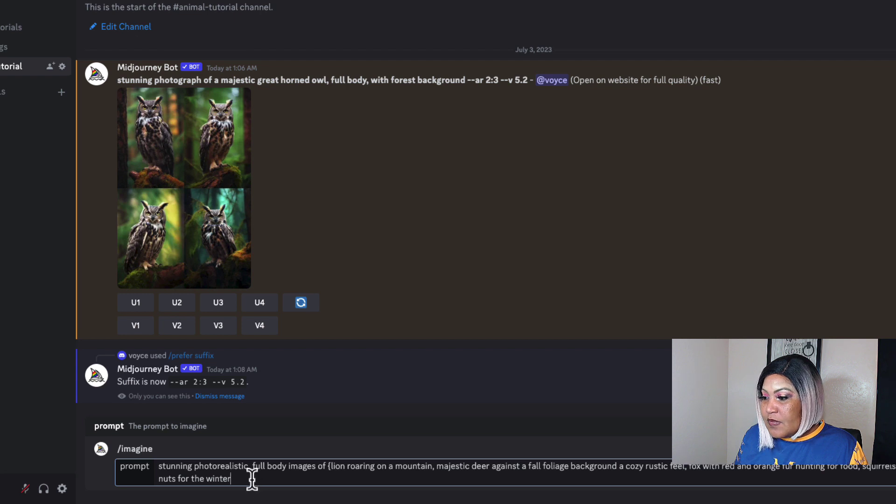
Add ", bear and her cubs snuggled together in a den" as the fifth variation in the prompt.
type(", bea")
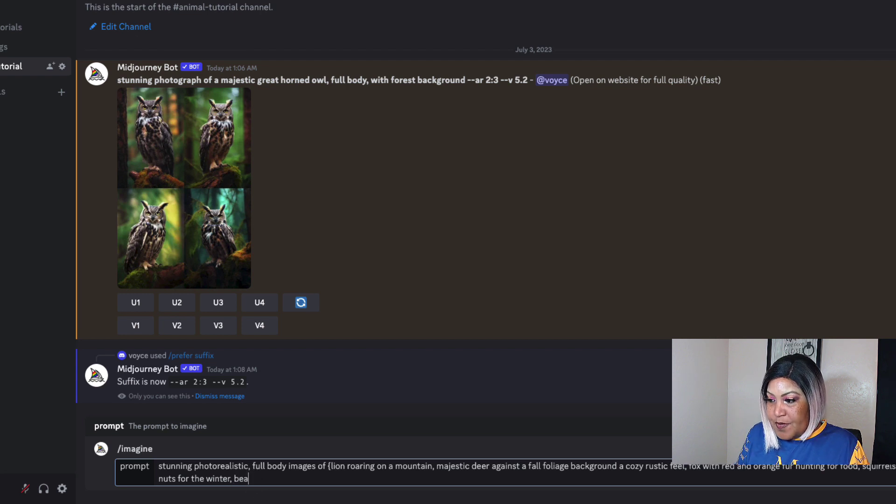
type("r and her ")
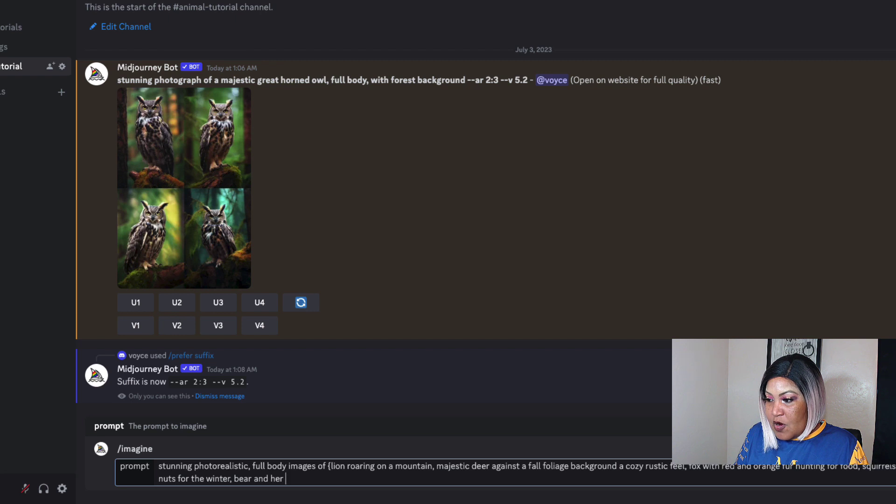
type("cubs snu")
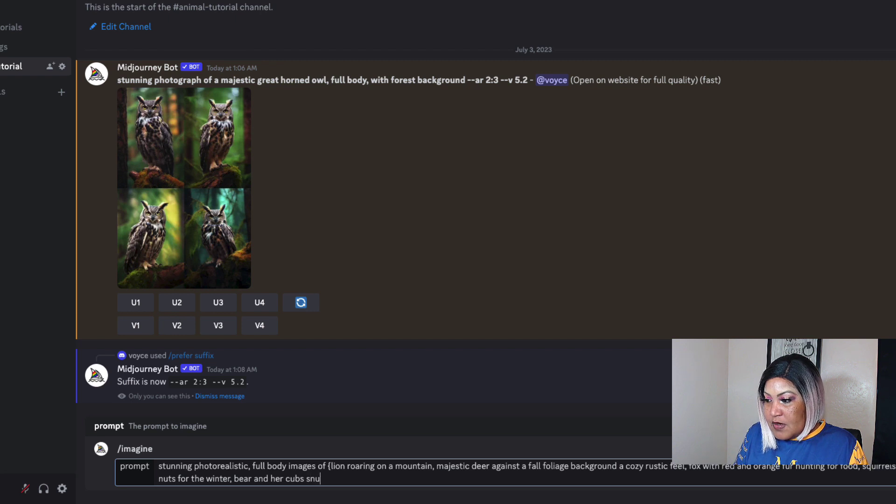
type("ggled together")
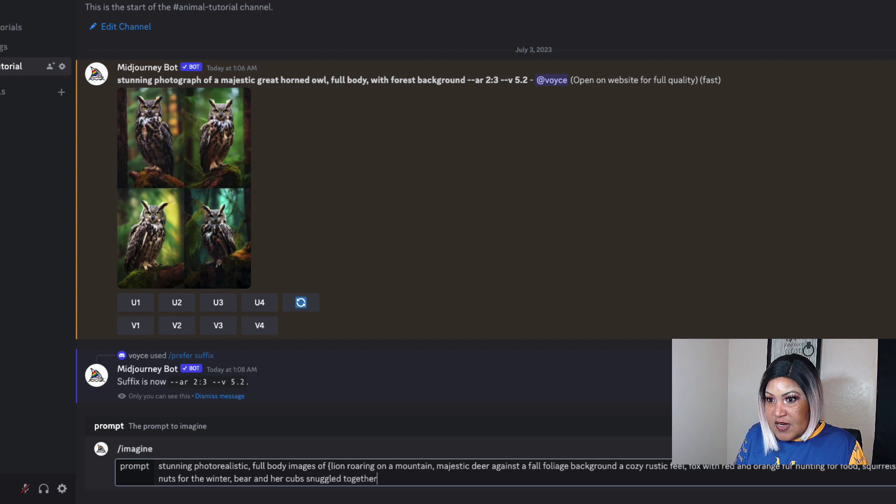
type(" in a den")
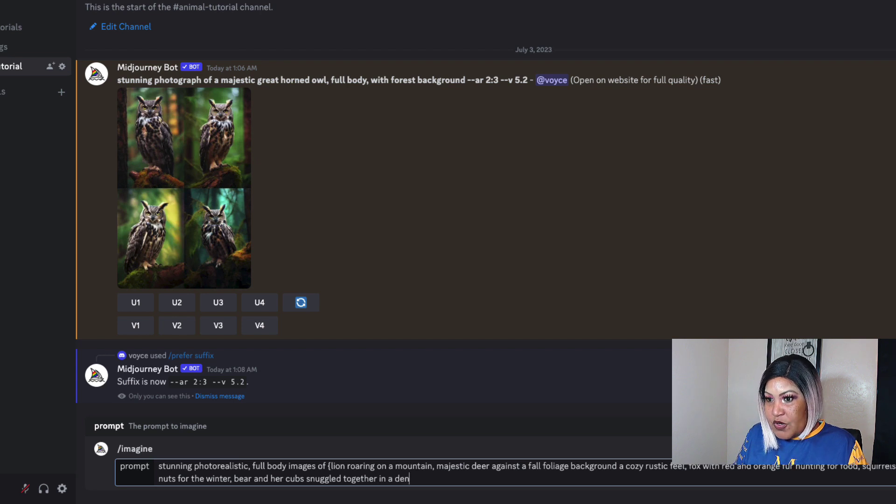
Close the list of variations with a curly brace and submit the prompt, approving generation of all 5 prompts.
type("}")
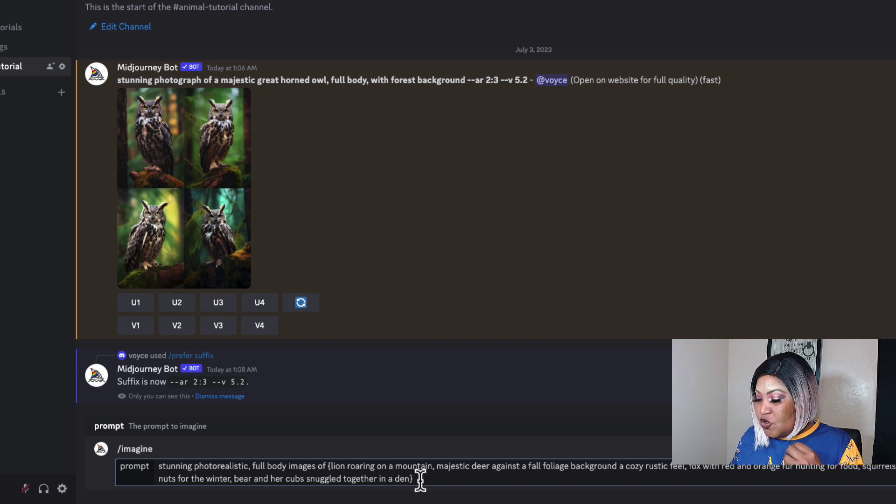
key("Return")
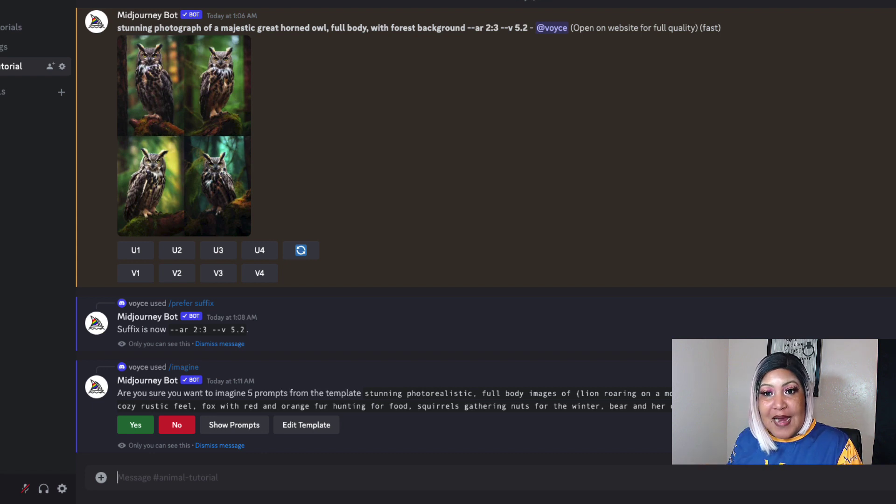
left_click(134, 426)
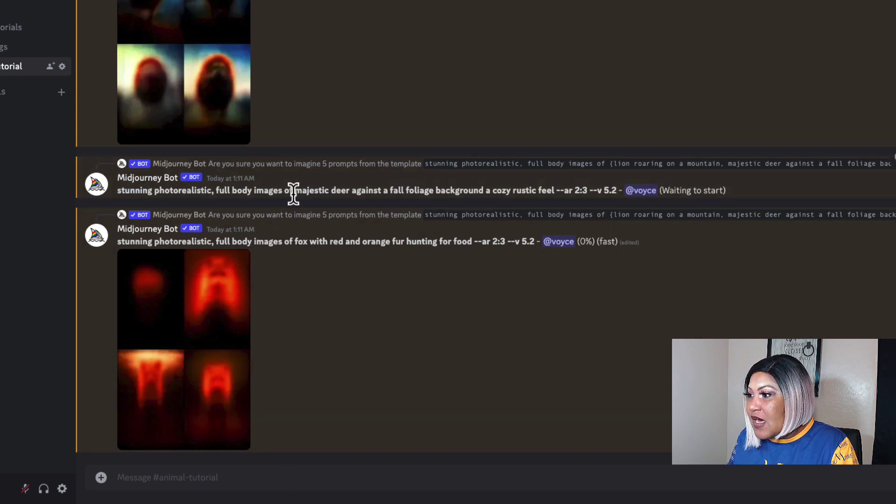
Check the progress of the lion, deer and fox image jobs in the channel.
scroll(314, 234, "up", 5)
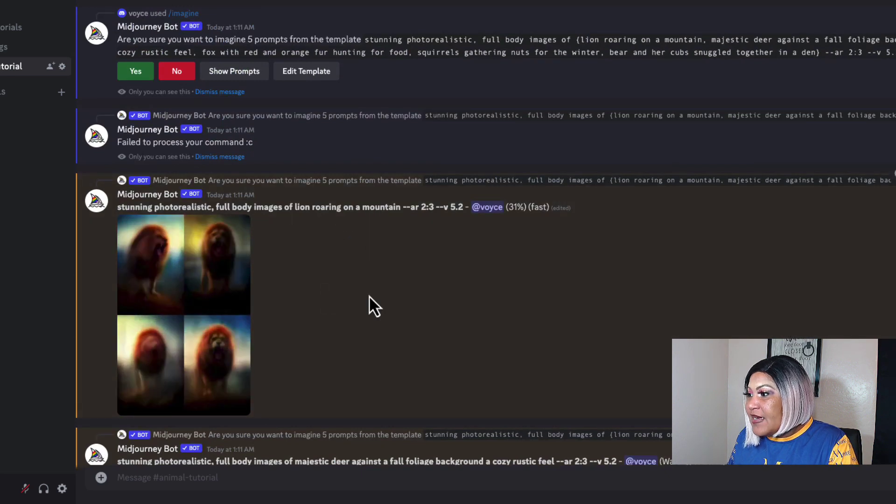
scroll(369, 296, "down", 3)
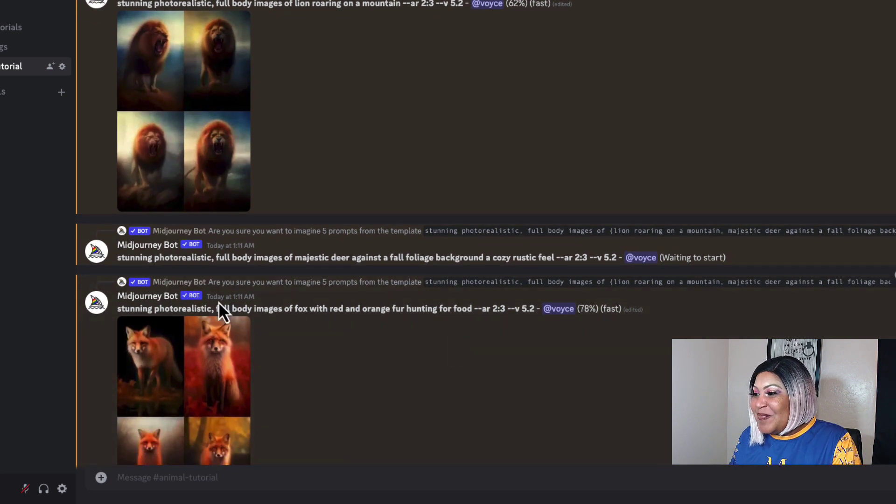
scroll(202, 395, "up", 4)
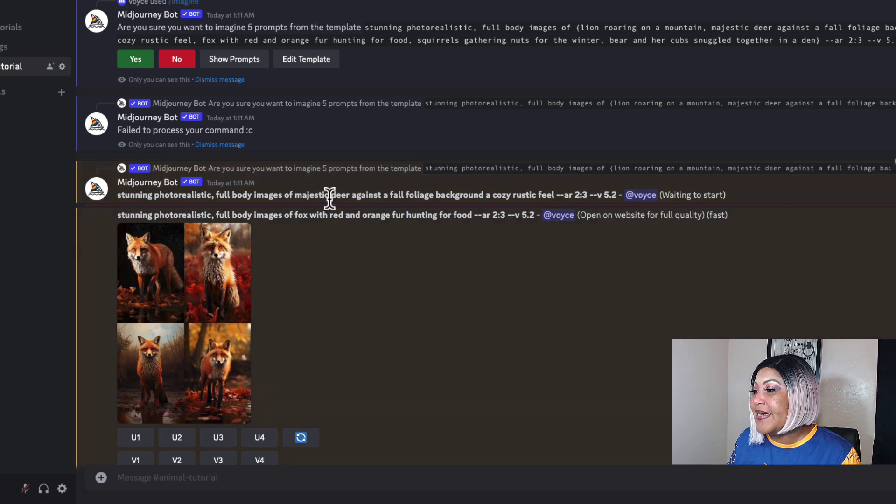
Review the generated fox, lion, squirrel and bear image grids in the channel.
scroll(380, 273, "up", 3)
scroll(157, 244, "down", 5)
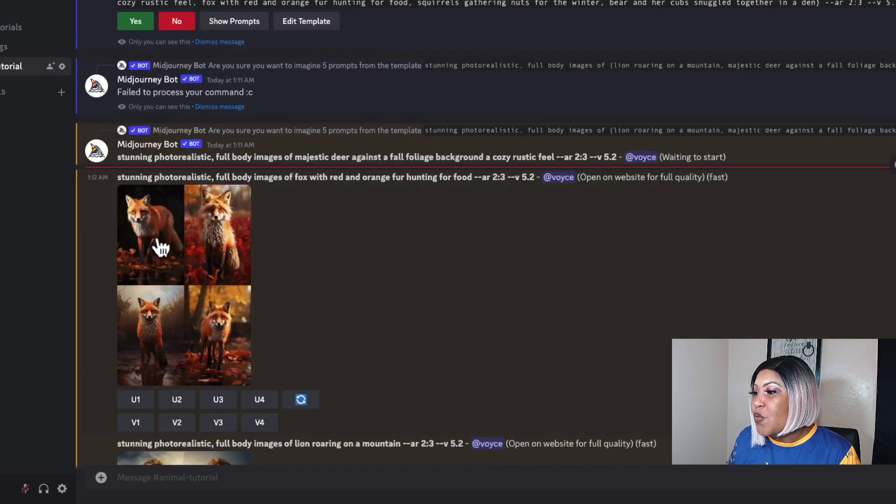
scroll(150, 246, "down", 8)
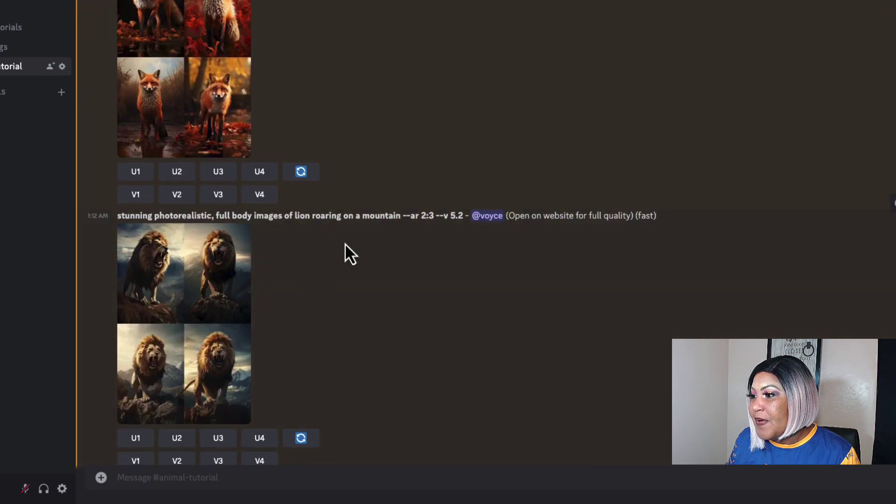
scroll(204, 240, "down", 3)
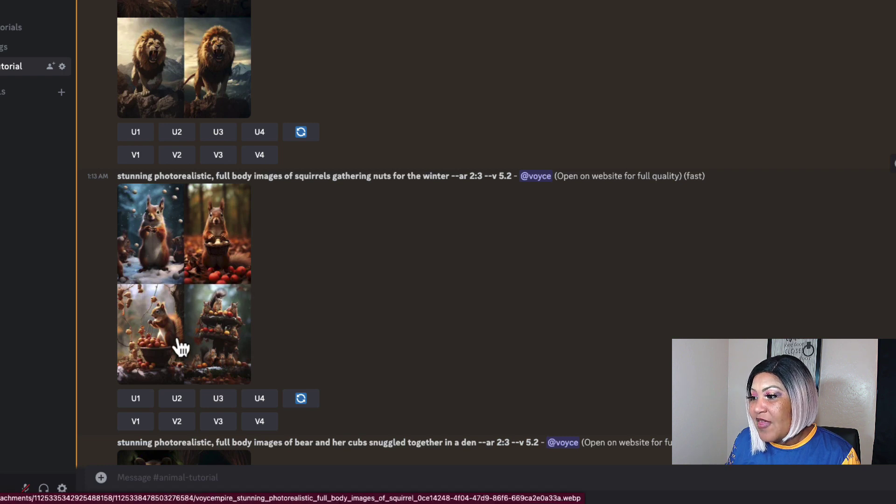
scroll(226, 338, "down", 5)
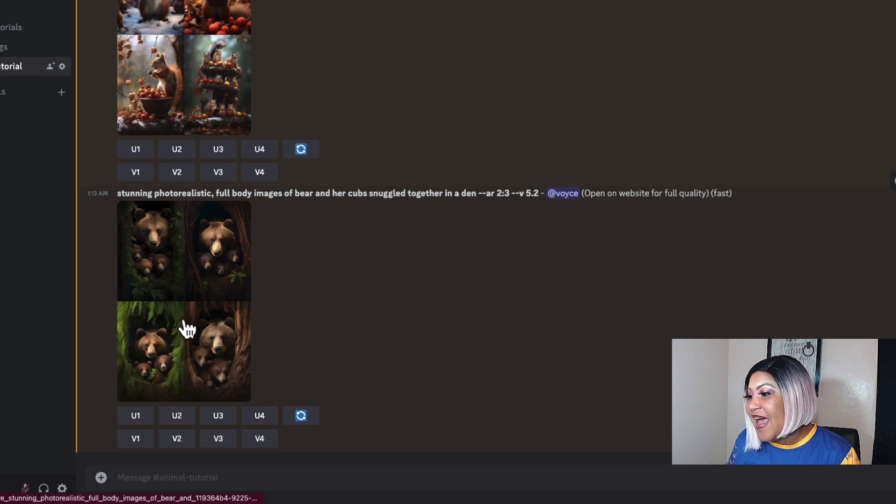
scroll(214, 320, "up", 13)
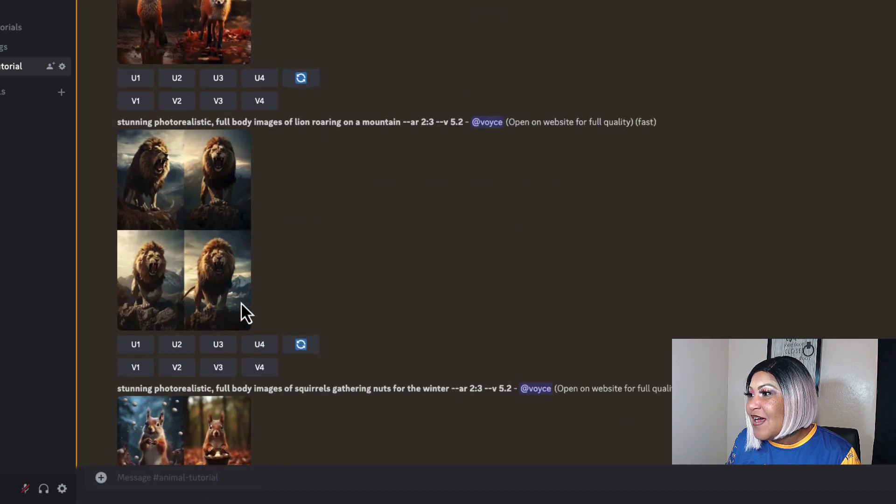
scroll(241, 302, "up", 5)
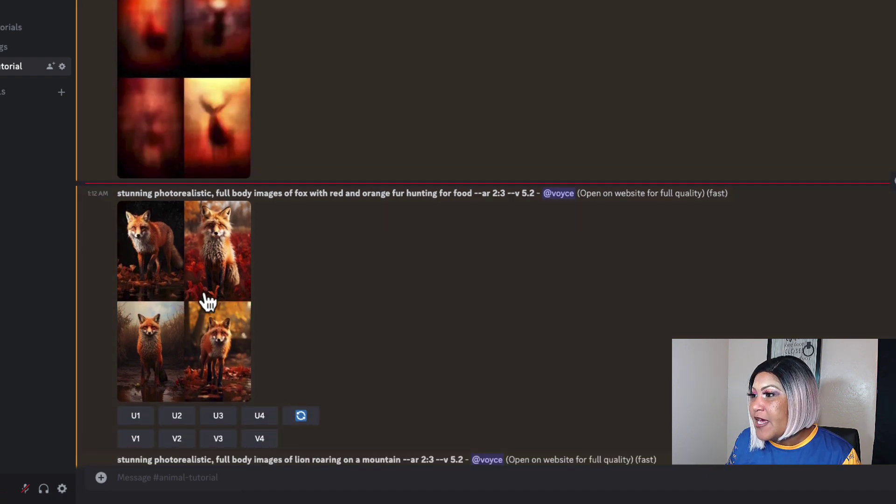
Open the great horned owl image grid in the browser and enlarge it to full size.
scroll(208, 302, "up", 10)
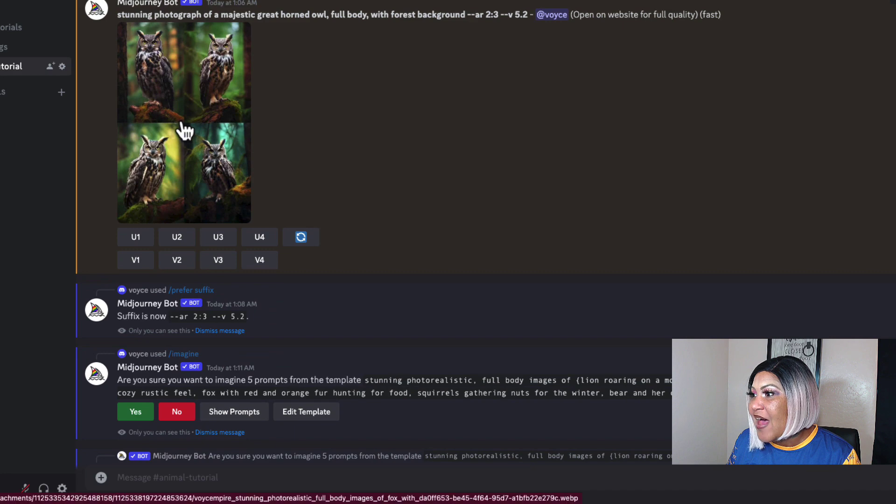
left_click(183, 130)
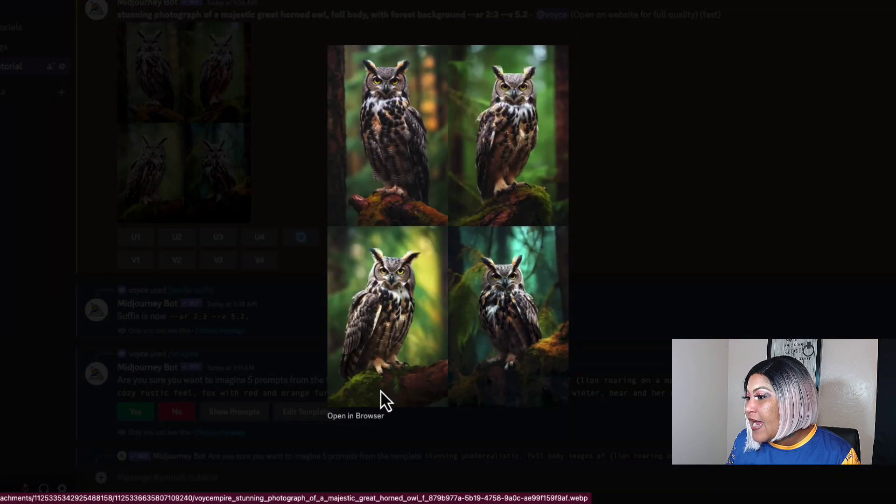
left_click(369, 416)
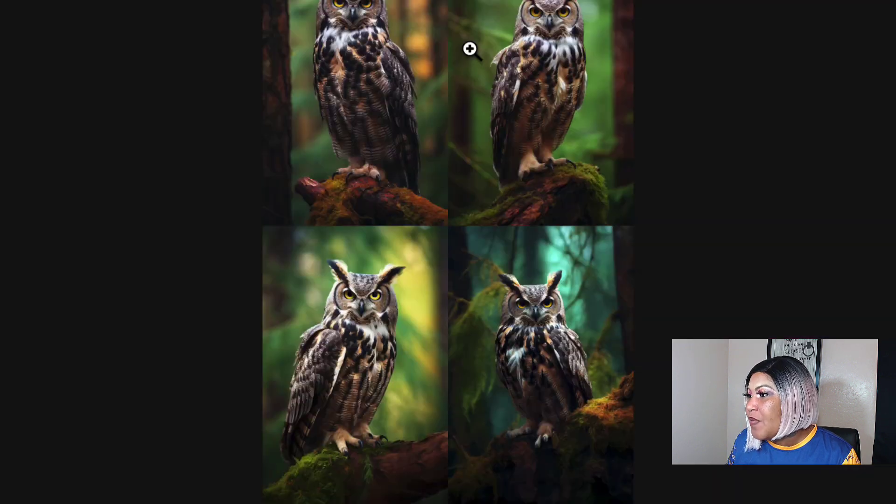
left_click(322, 71)
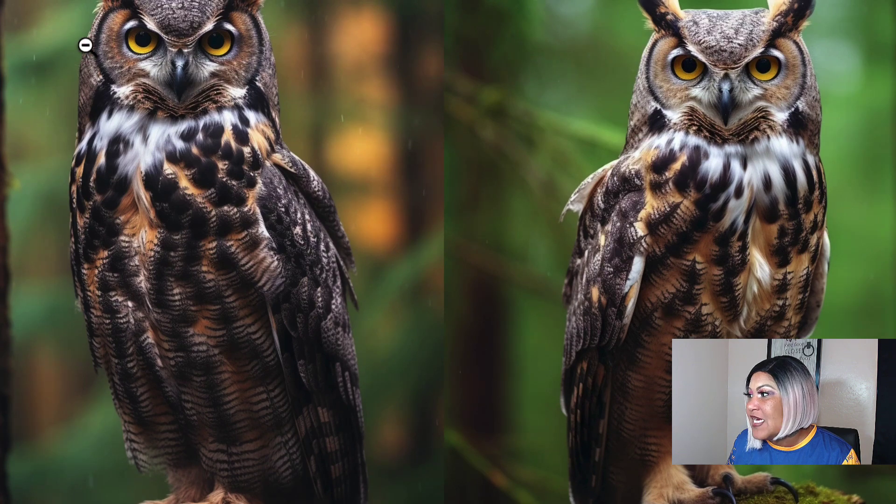
Examine the details of the four enlarged owls from heads to talons, and return to the channel with the preview closed.
scroll(386, 77, "up", 1)
scroll(261, 168, "down", 10)
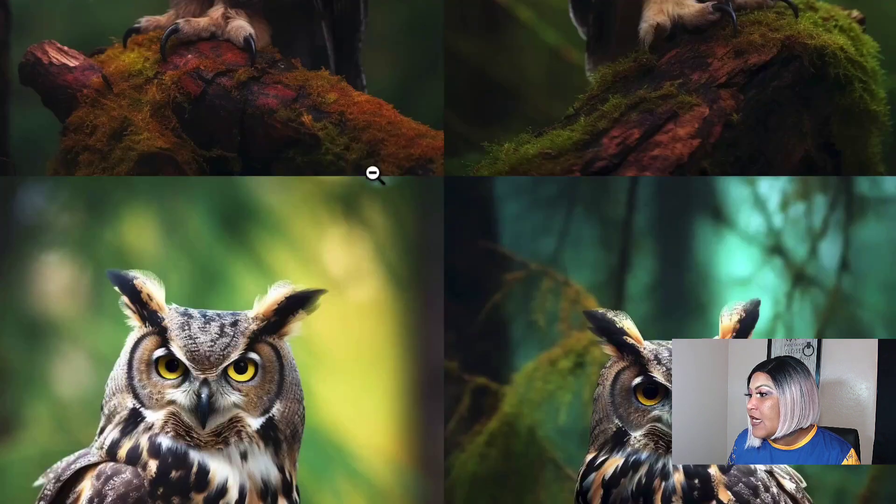
scroll(372, 176, "down", 10)
scroll(274, 348, "up", 1)
scroll(357, 302, "down", 8)
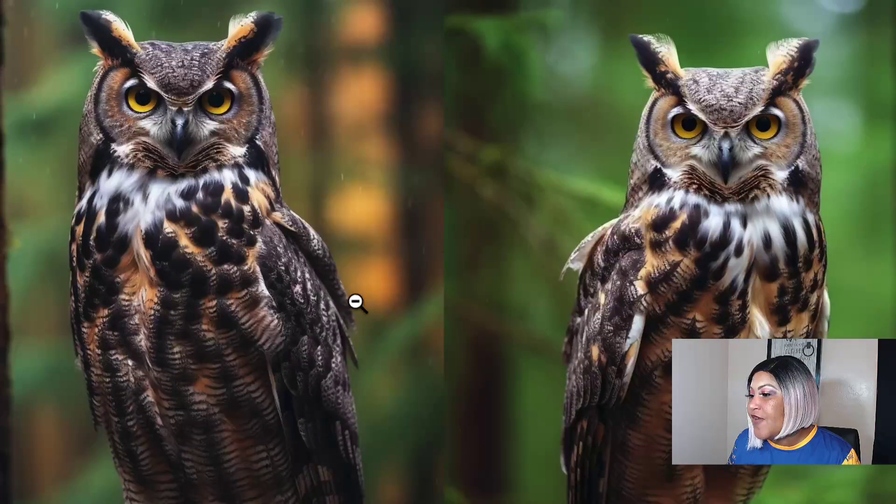
scroll(357, 303, "down", 5)
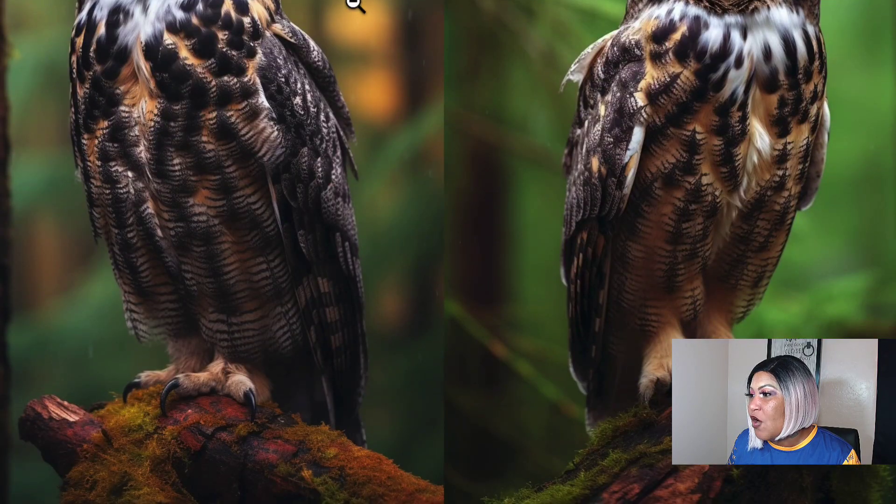
scroll(370, 136, "down", 10)
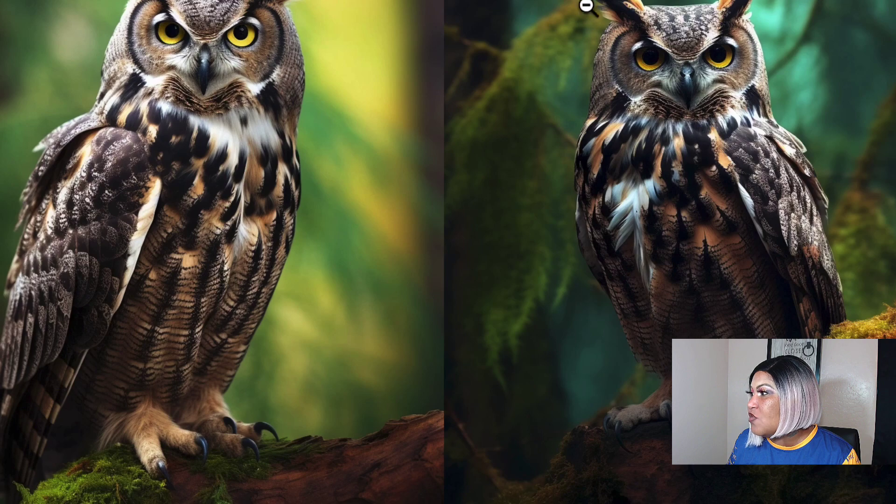
scroll(577, 189, "down", 5)
scroll(638, 298, "down", 3)
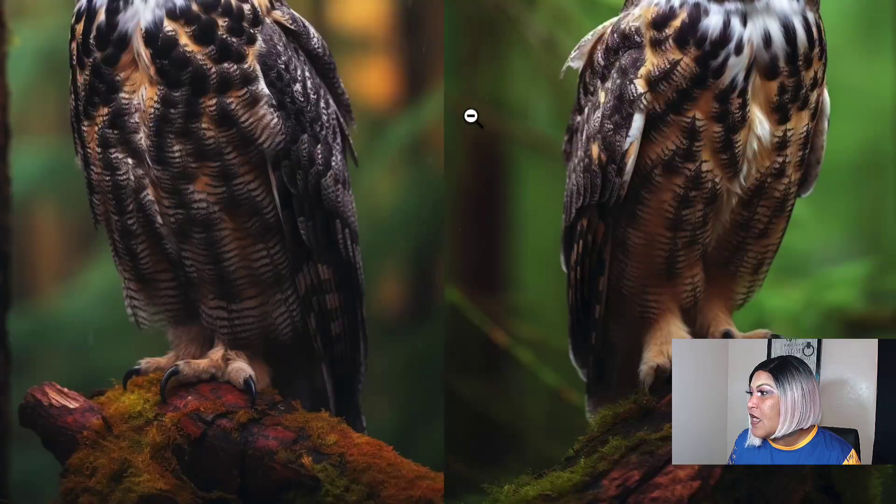
left_click(318, 211)
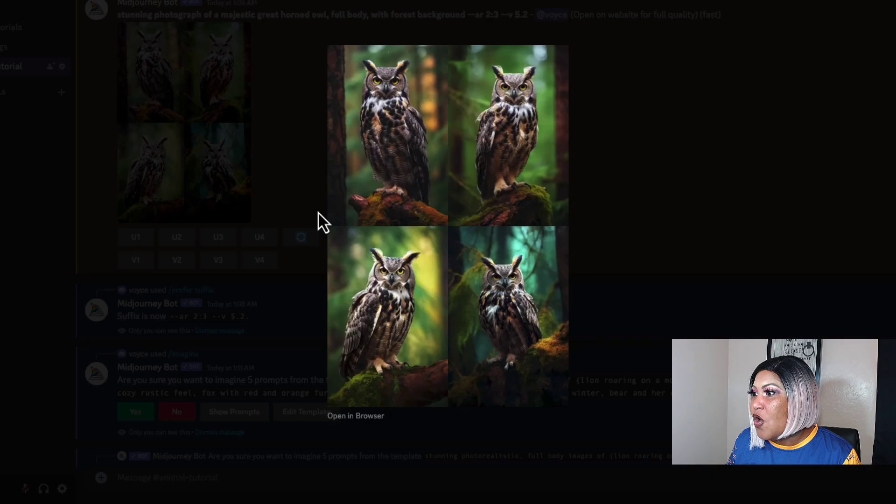
left_click(646, 195)
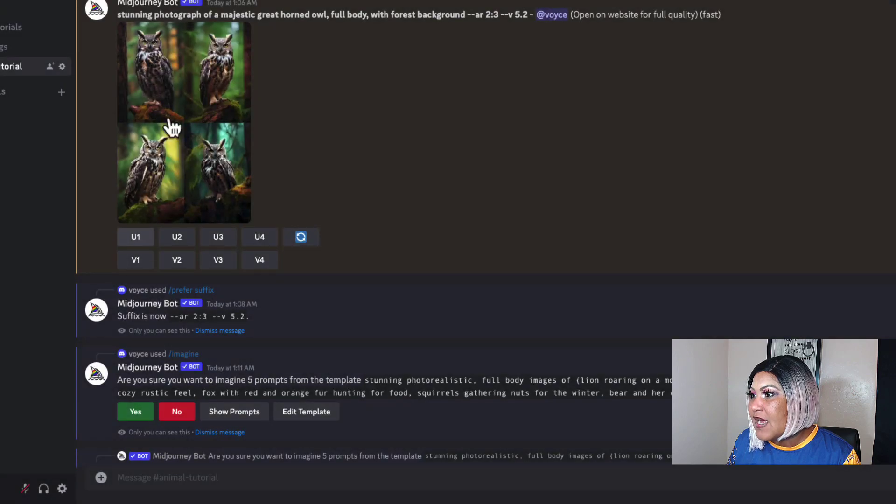
Upscale the first and third images of the great horned owl grid.
left_click(150, 240)
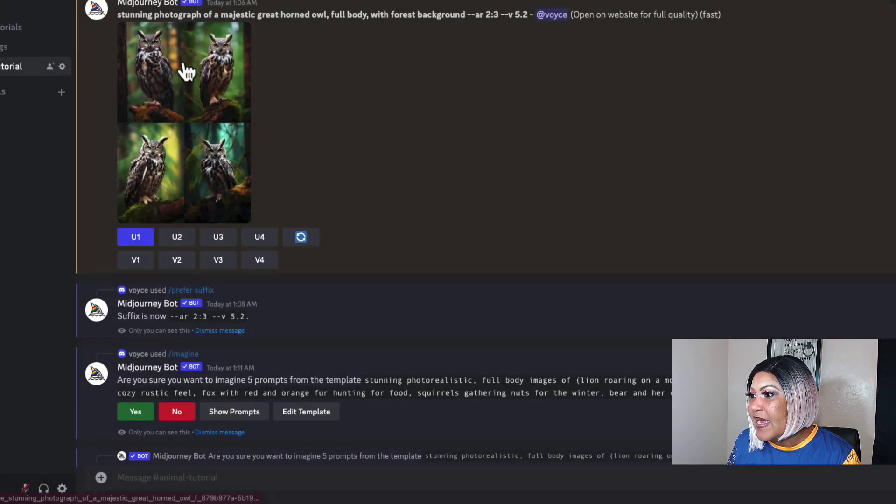
left_click(225, 235)
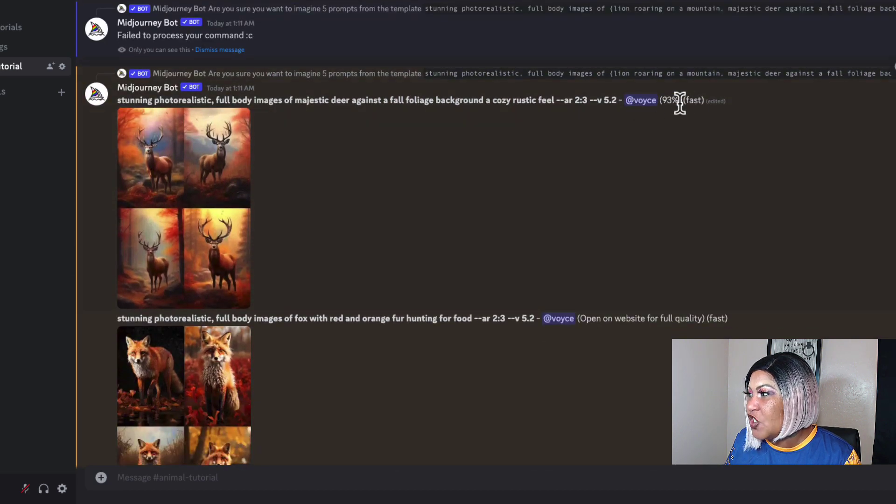
Check the deer job's progress, look over the fox and lion grids, and find the two upscaled owls in the channel.
scroll(428, 178, "up", 4)
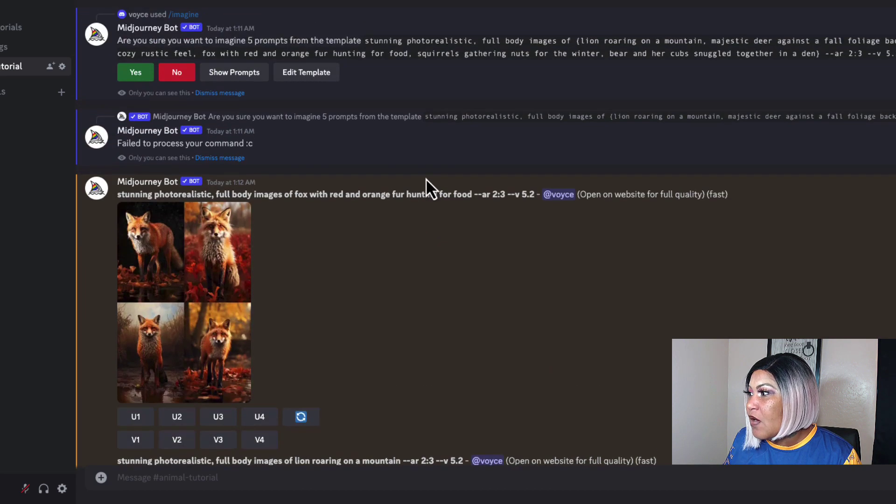
scroll(549, 174, "up", 2)
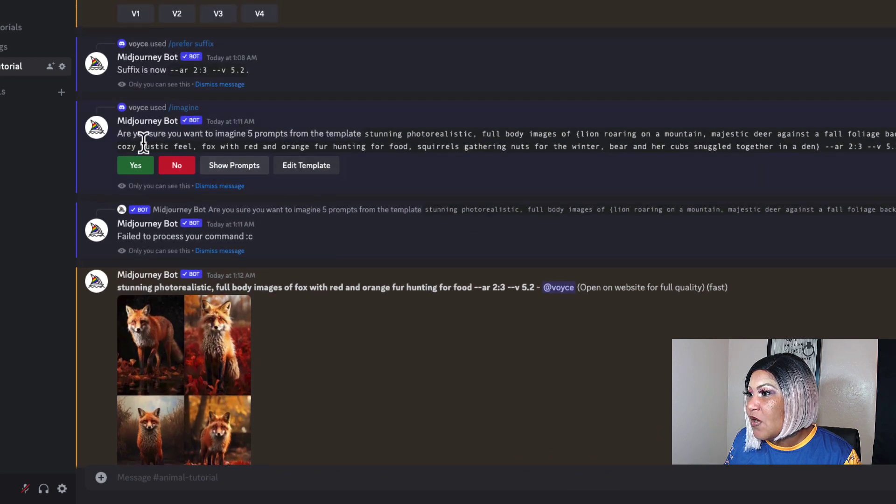
scroll(320, 168, "up", 4)
scroll(320, 169, "down", 10)
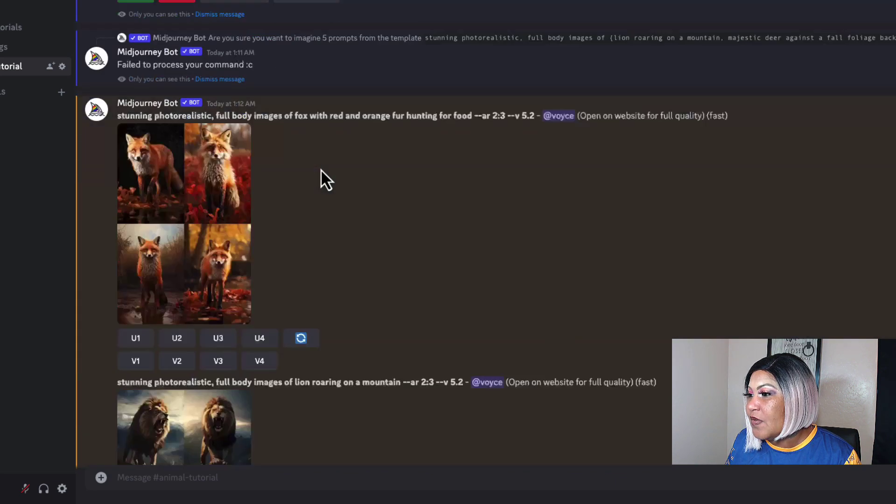
scroll(320, 169, "down", 5)
scroll(320, 168, "up", 9)
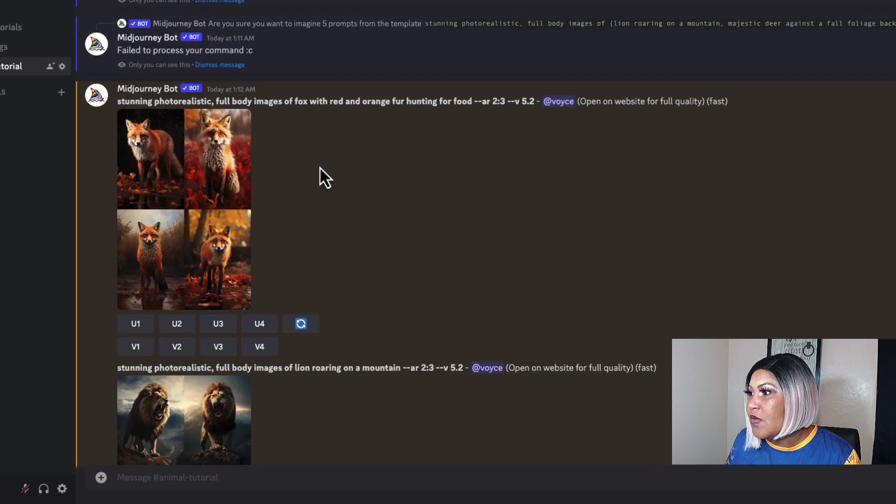
scroll(327, 259, "down", 20)
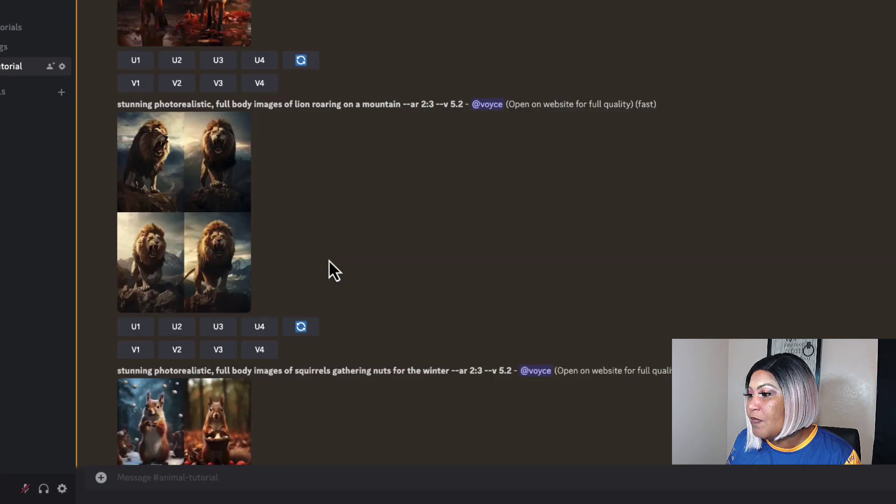
scroll(236, 256, "down", 5)
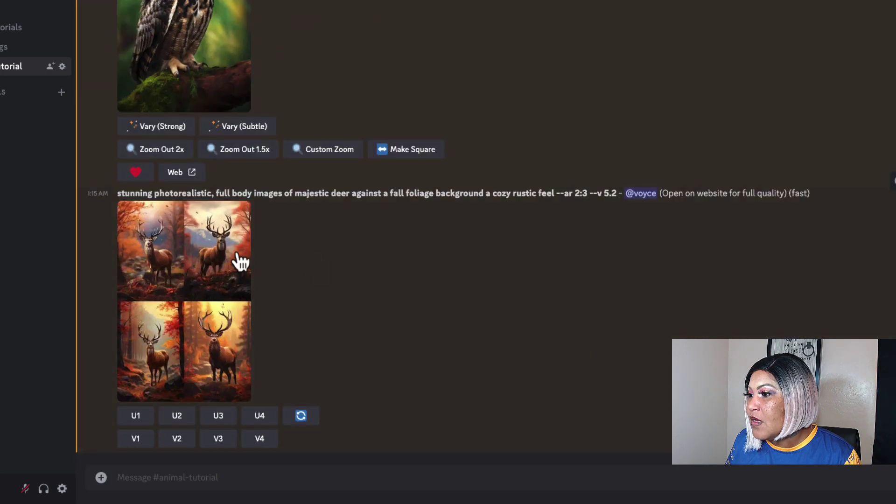
scroll(184, 48, "up", 7)
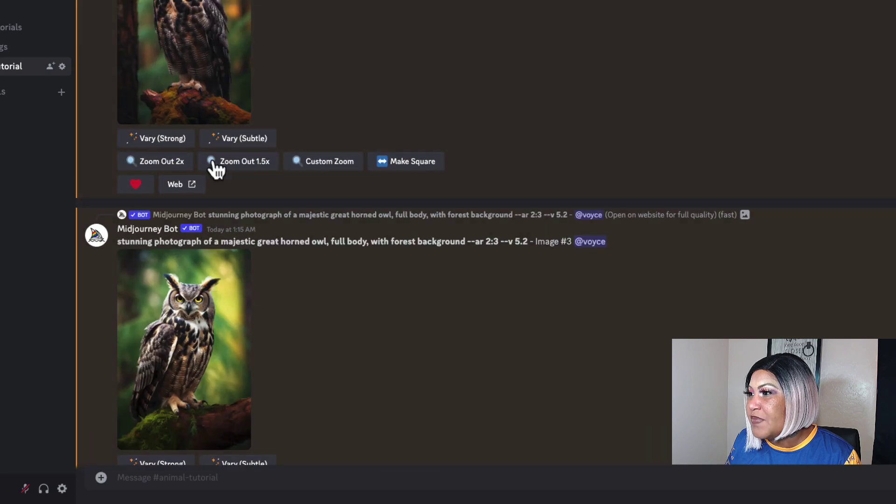
scroll(236, 36, "down", 5)
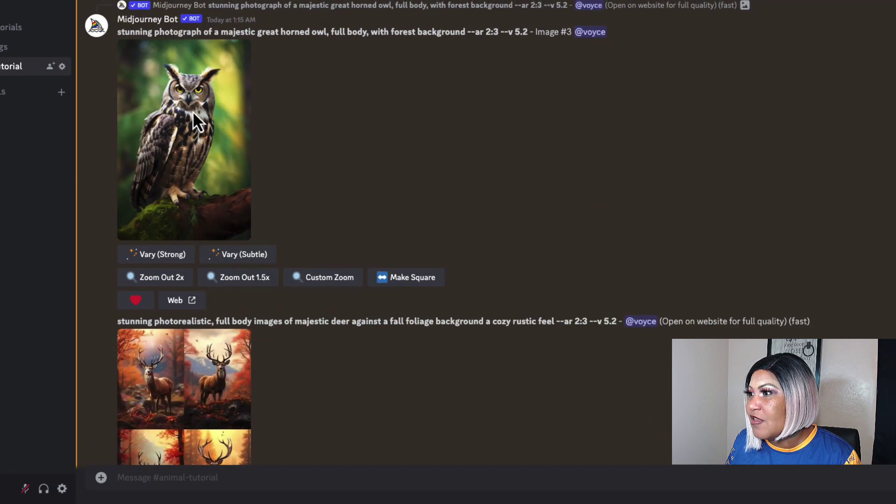
scroll(195, 109, "up", 5)
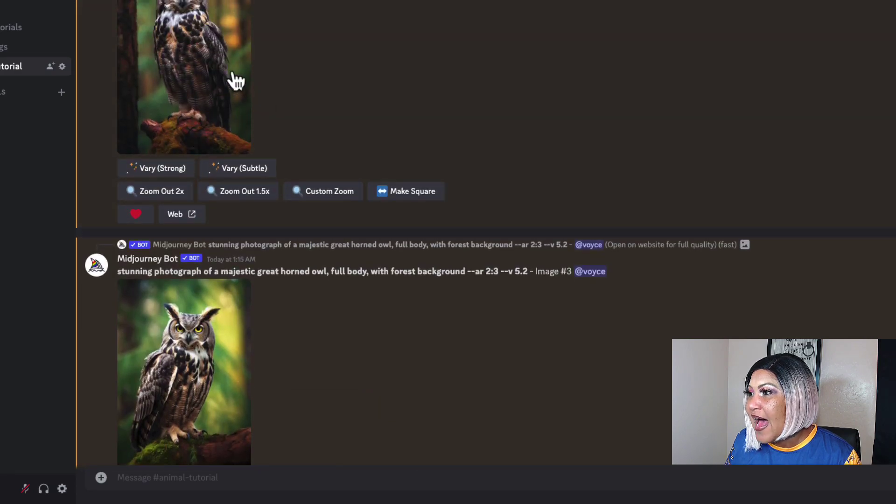
Open the upscaled great horned owl Image #1 at full size in the browser.
scroll(236, 82, "up", 2)
left_click(196, 103)
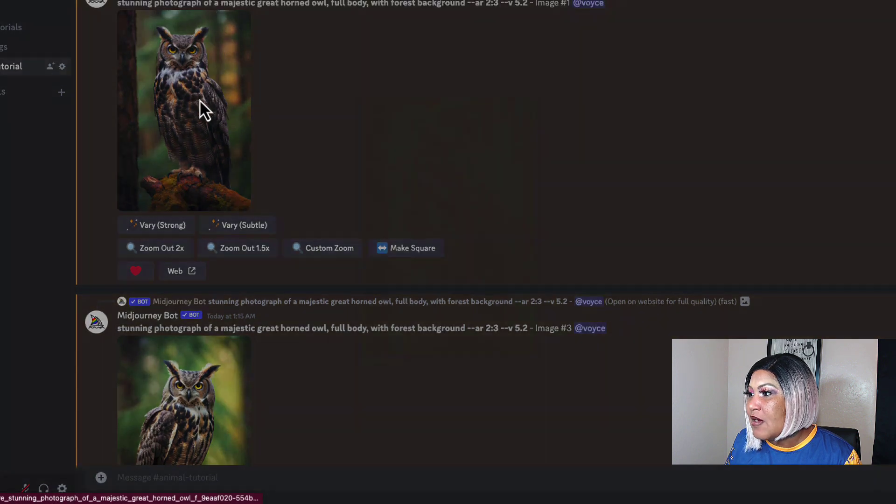
left_click(609, 133)
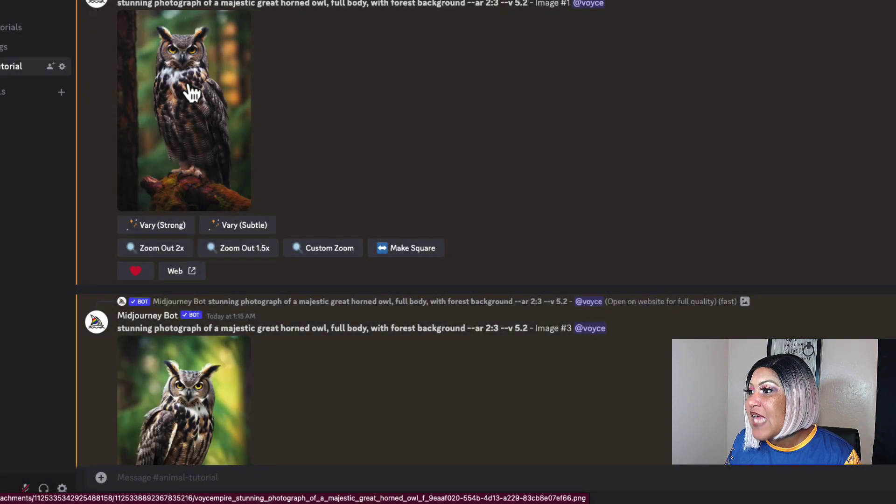
left_click(178, 133)
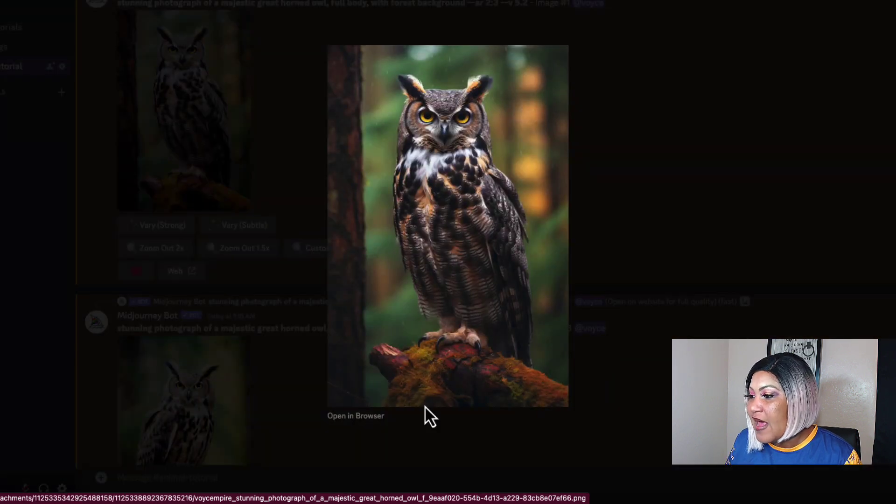
left_click(351, 417)
Save the full-size owl image to the Desktop as owl1 and return to the channel with the preview closed.
right_click(431, 134)
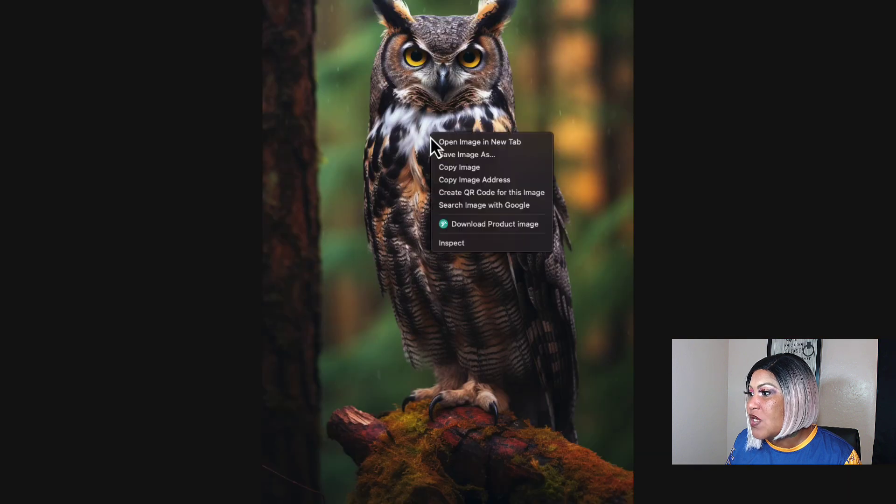
left_click(469, 155)
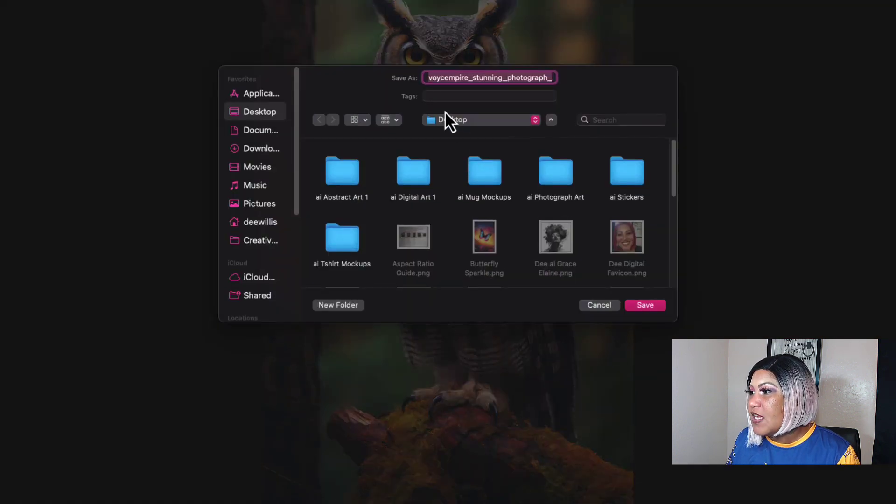
type("owl1")
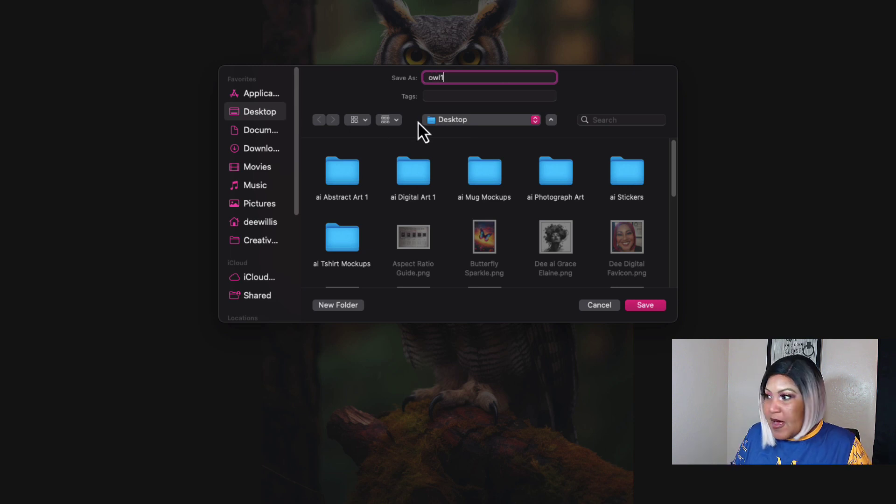
key("Return")
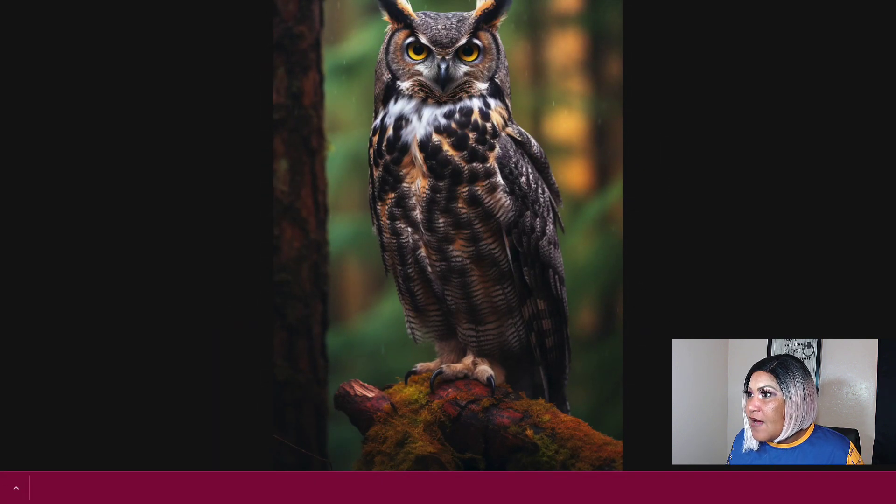
key("super+w")
left_click(615, 263)
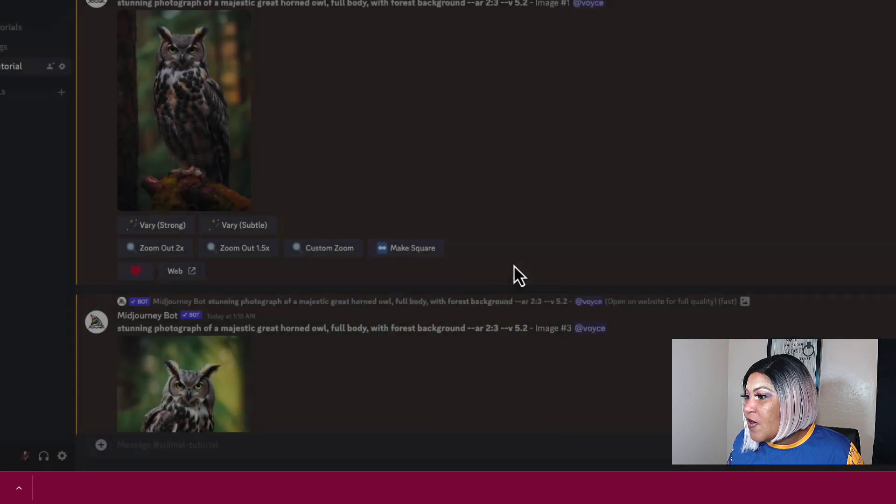
Open the upscaled great horned owl Image #3 in the browser, save it to the Desktop as owl2, and return to the channel.
scroll(327, 280, "down", 5)
left_click(189, 187)
left_click(349, 391)
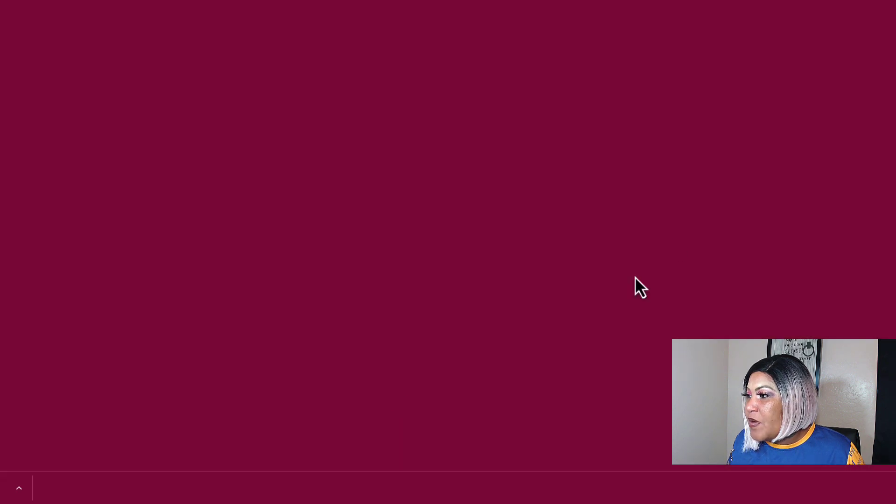
right_click(466, 177)
left_click(486, 195)
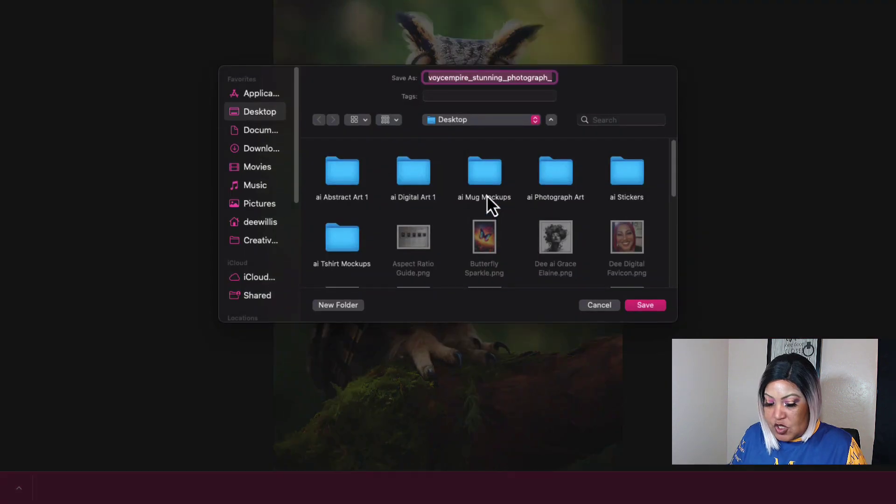
type("owl2")
key("Return")
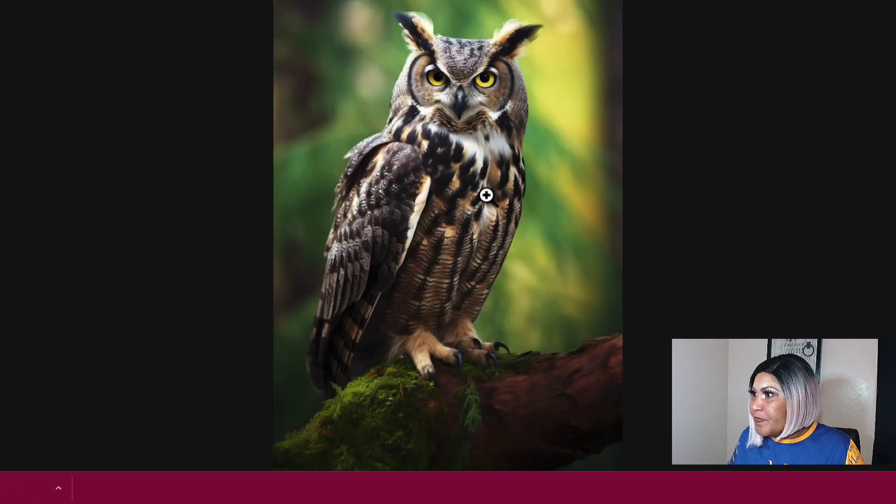
key("ctrl+w")
left_click(666, 214)
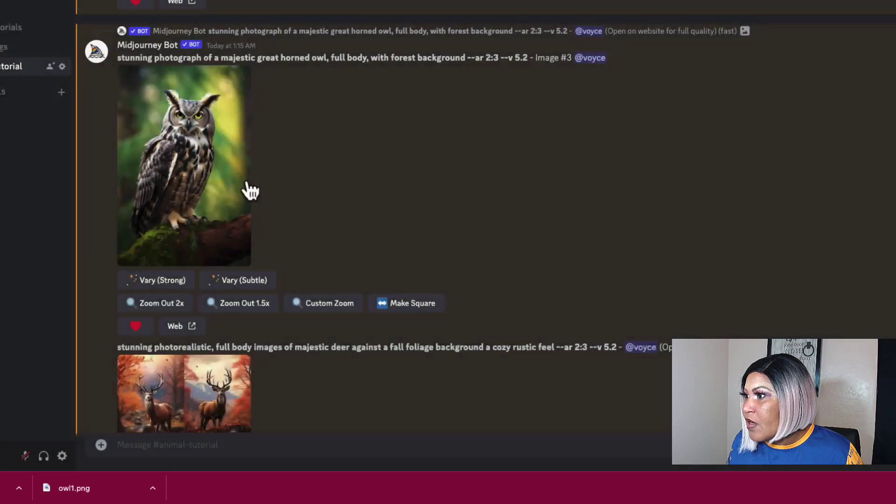
Open the fox image grid in the browser and enlarge it to full size.
scroll(248, 186, "up", 5)
scroll(252, 186, "up", 15)
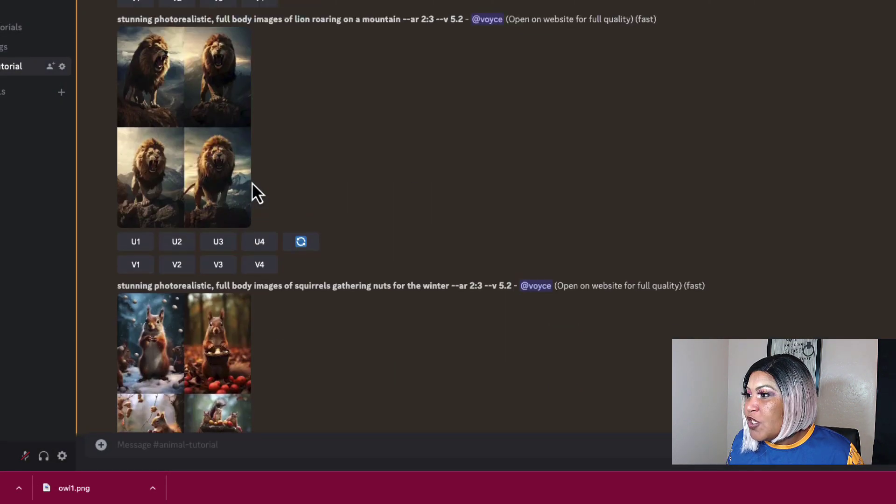
left_click(196, 161)
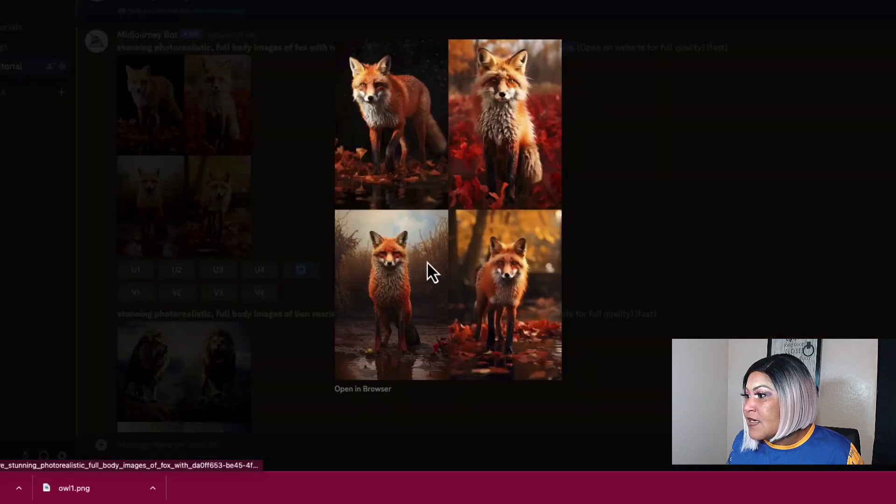
left_click(368, 389)
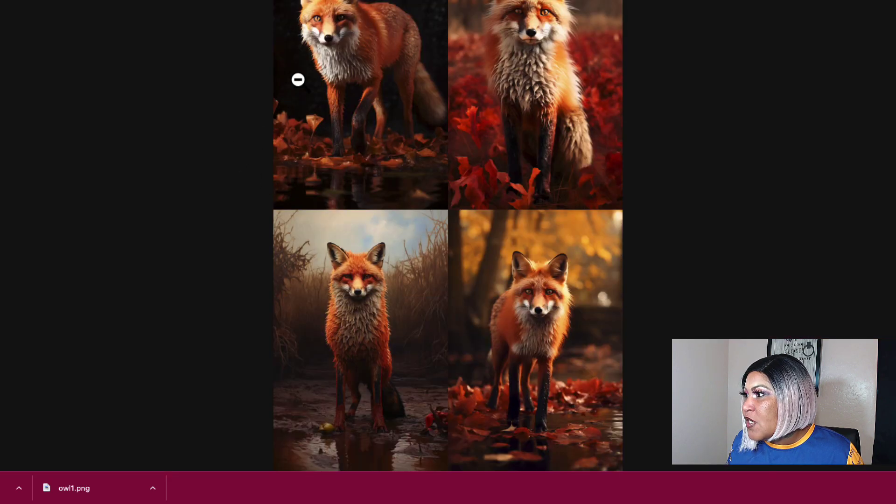
left_click(272, 187)
scroll(90, 186, "up", 3)
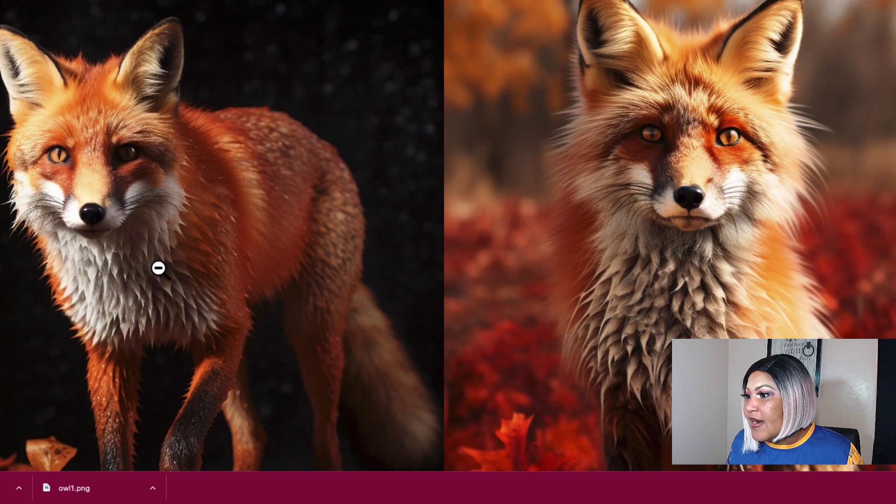
Examine the fur, faces and legs of the four enlarged foxes, and return to the channel with the preview closed.
scroll(654, 176, "down", 5)
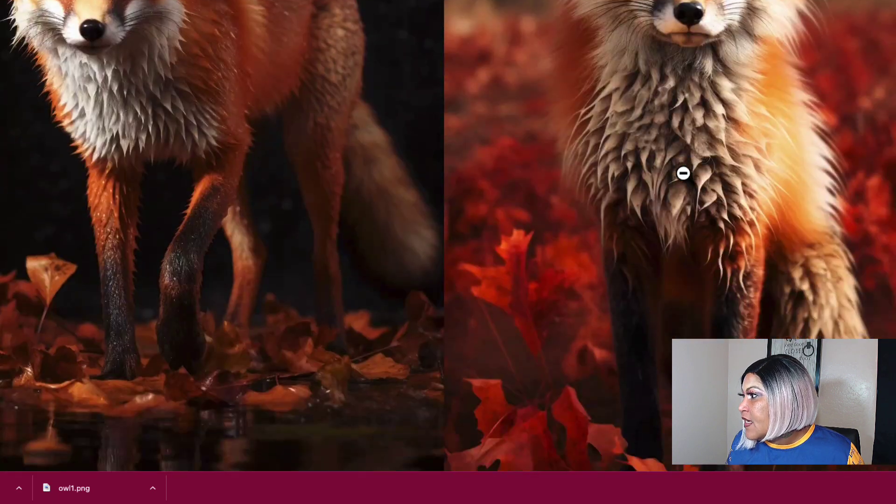
scroll(691, 140, "down", 14)
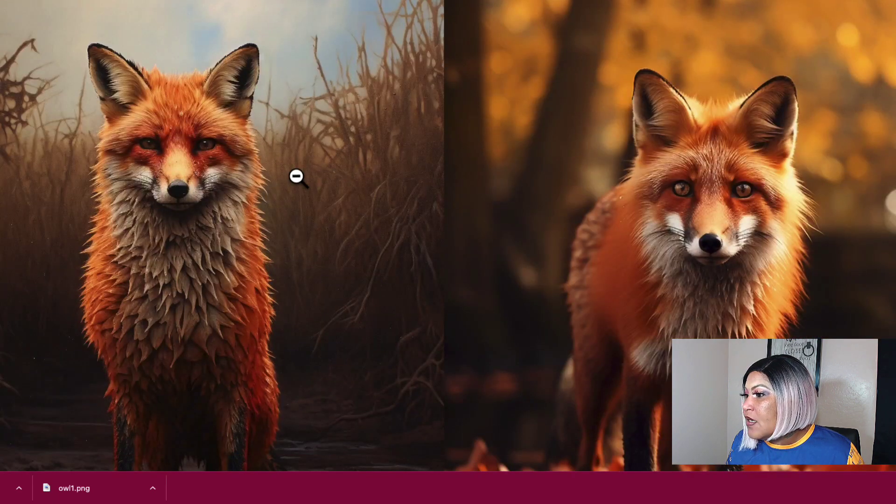
scroll(296, 176, "down", 6)
scroll(466, 198, "up", 7)
scroll(233, 210, "down", 3)
scroll(140, 201, "up", 1)
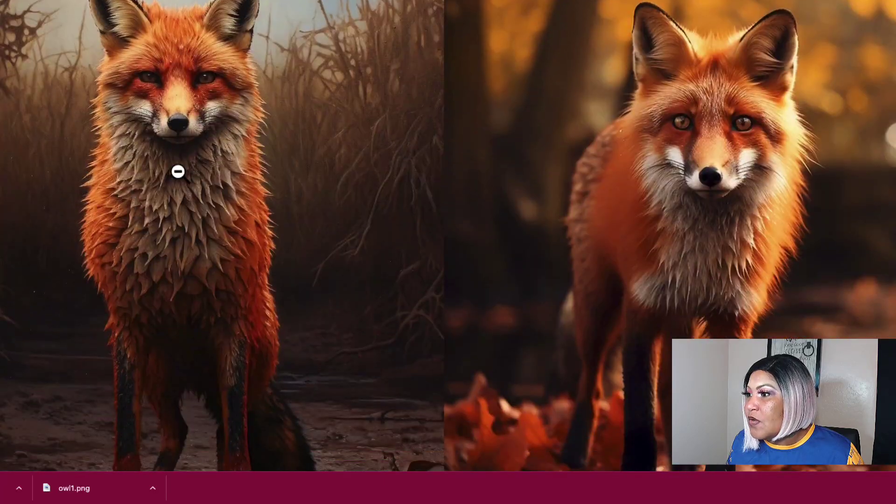
scroll(340, 229, "down", 12)
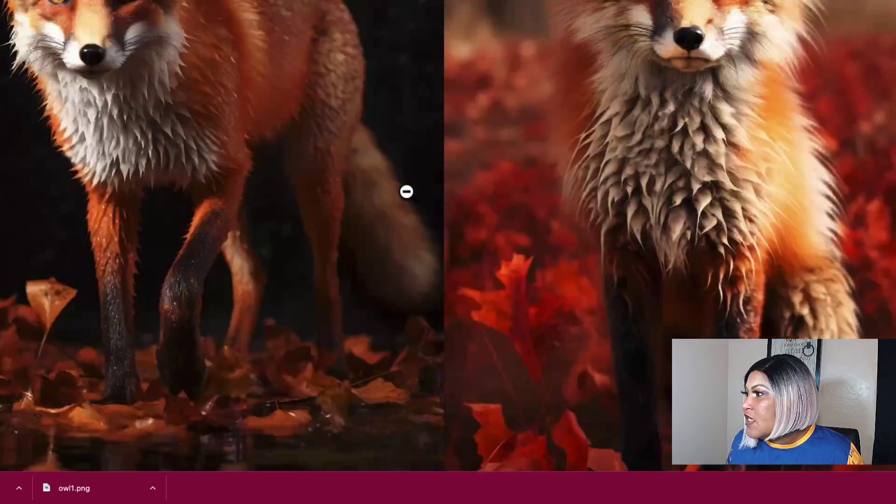
key("ctrl+w")
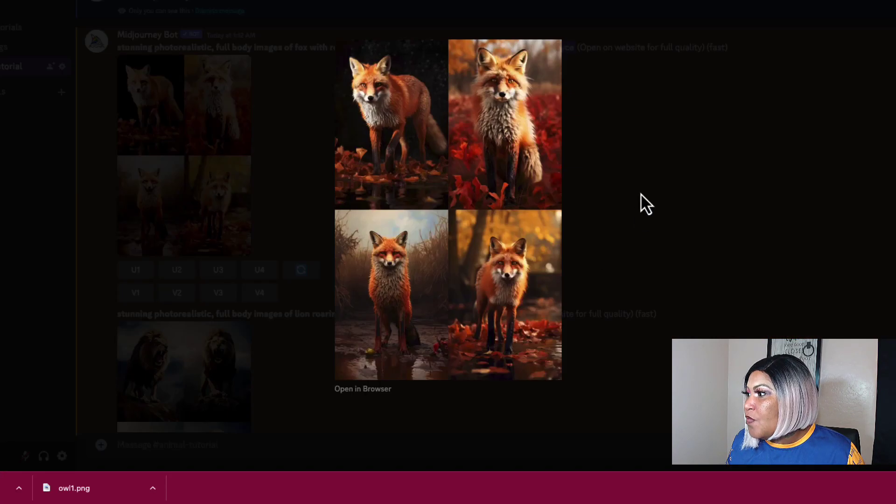
left_click(566, 293)
Upscale the second and third images of the fox grid.
left_click(172, 275)
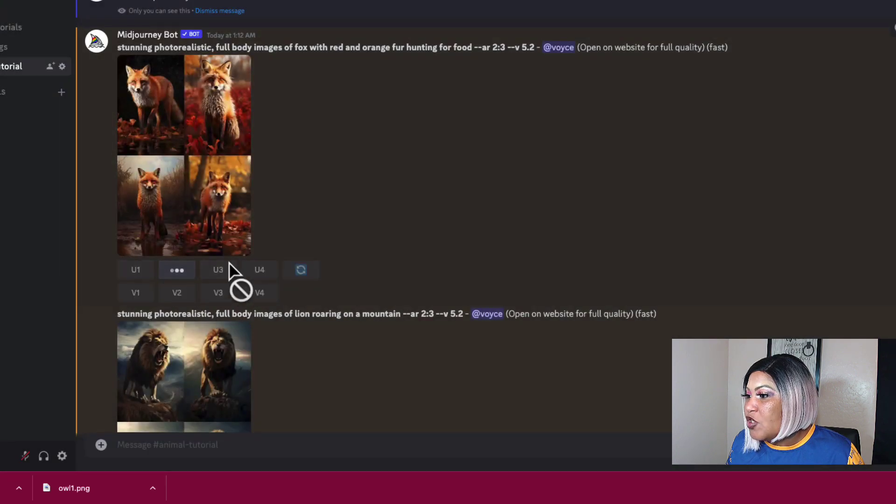
left_click(216, 274)
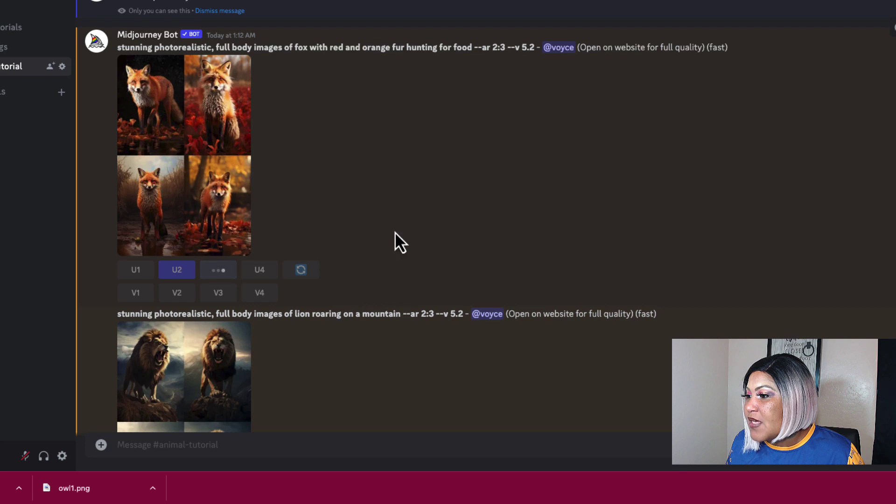
scroll(395, 231, "down", 6)
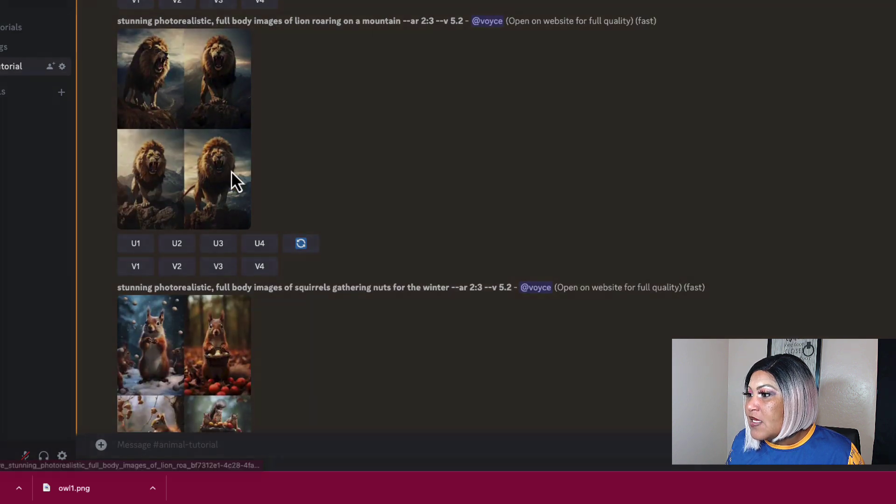
Open the roaring lion image grid in the browser and enlarge it to full size.
left_click(231, 171)
left_click(372, 393)
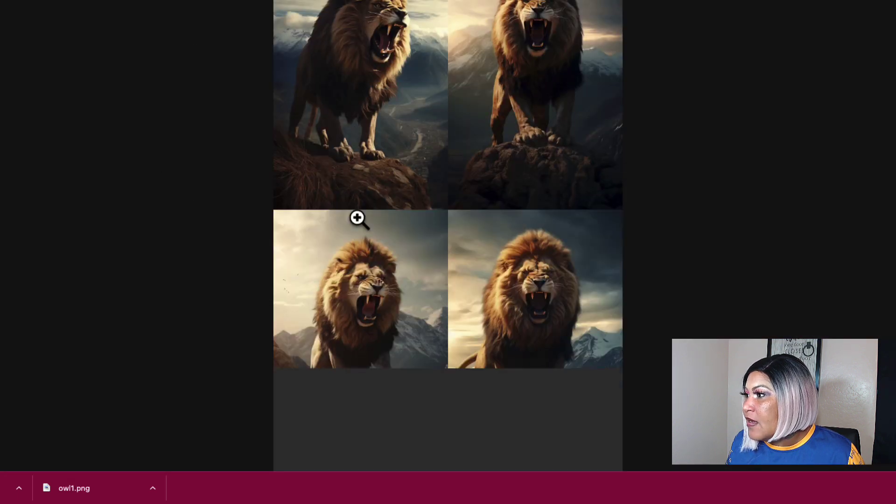
left_click(340, 62)
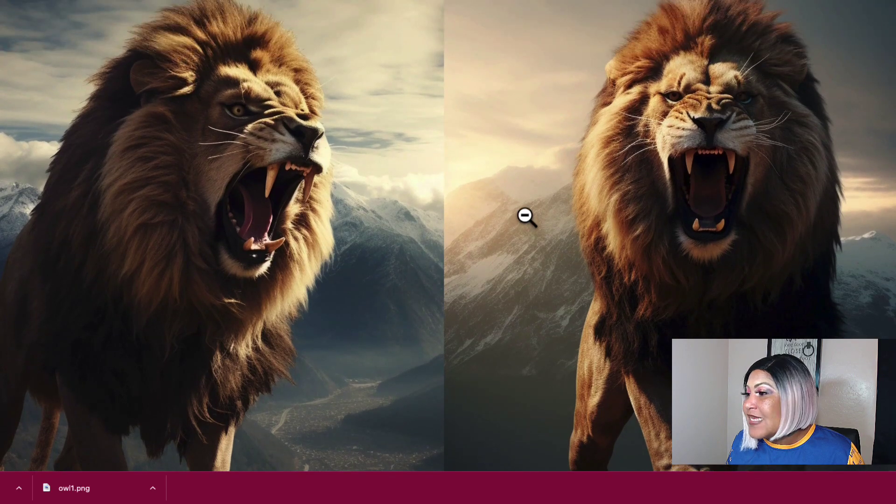
Examine the faces, manes and paws of the four enlarged lions, and return to the channel with the preview closed.
scroll(402, 243, "down", 2)
scroll(351, 154, "down", 1)
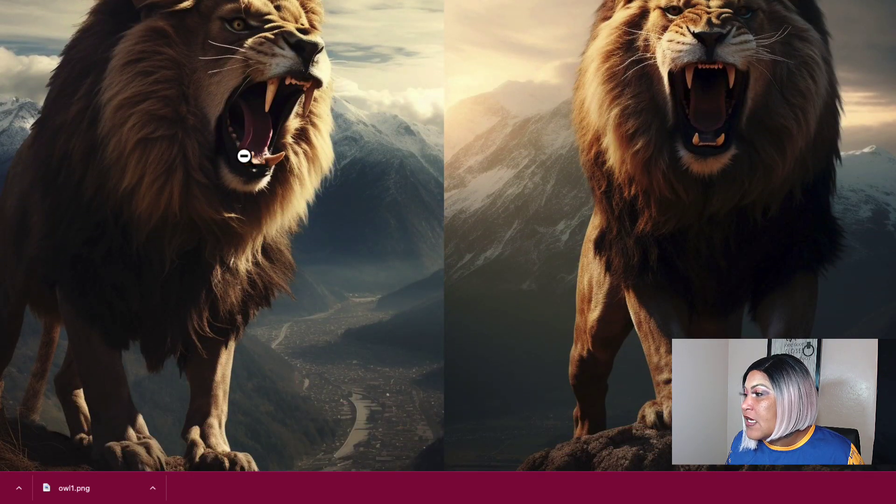
scroll(251, 130, "down", 15)
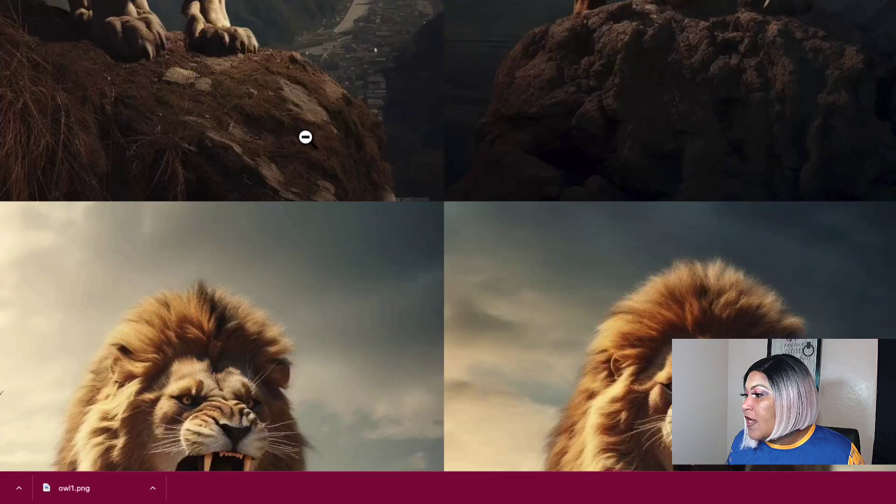
scroll(702, 175, "down", 10)
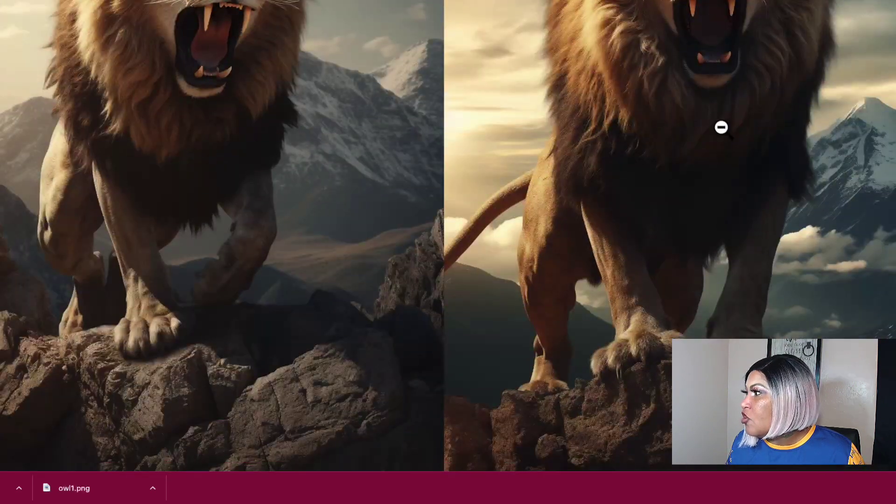
scroll(728, 244, "down", 10)
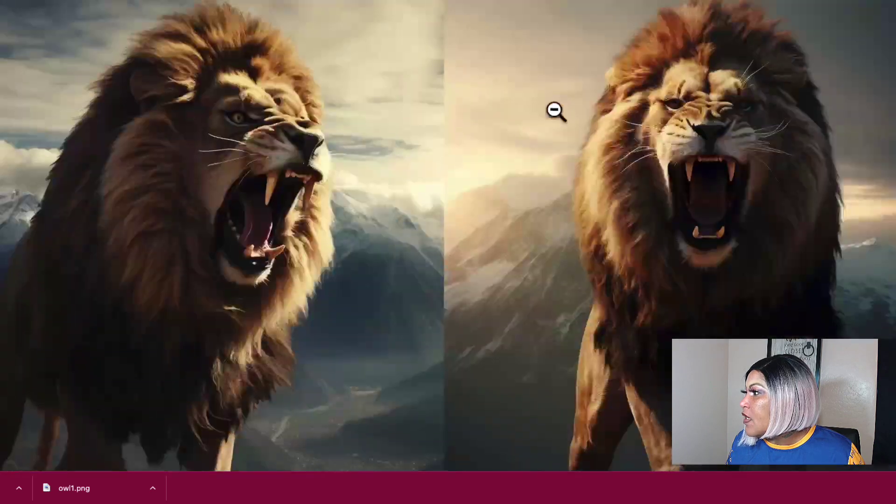
scroll(634, 152, "down", 10)
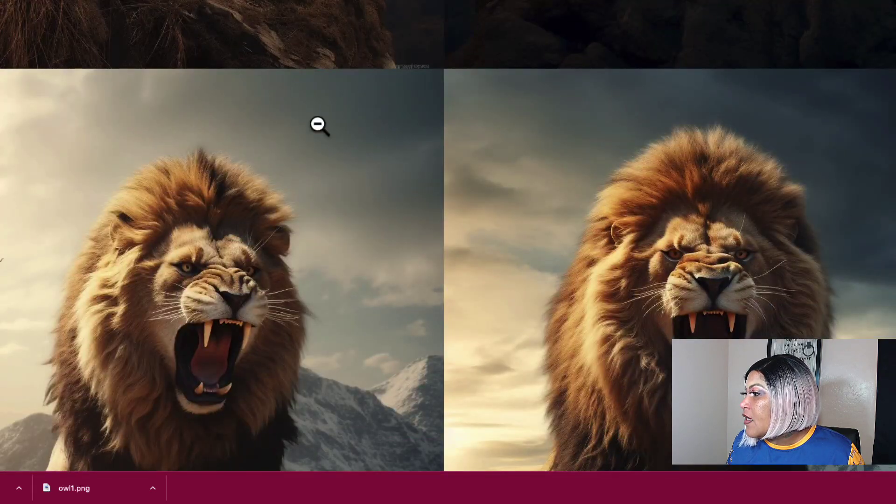
scroll(318, 124, "down", 10)
scroll(448, 211, "down", 5)
left_click(448, 211)
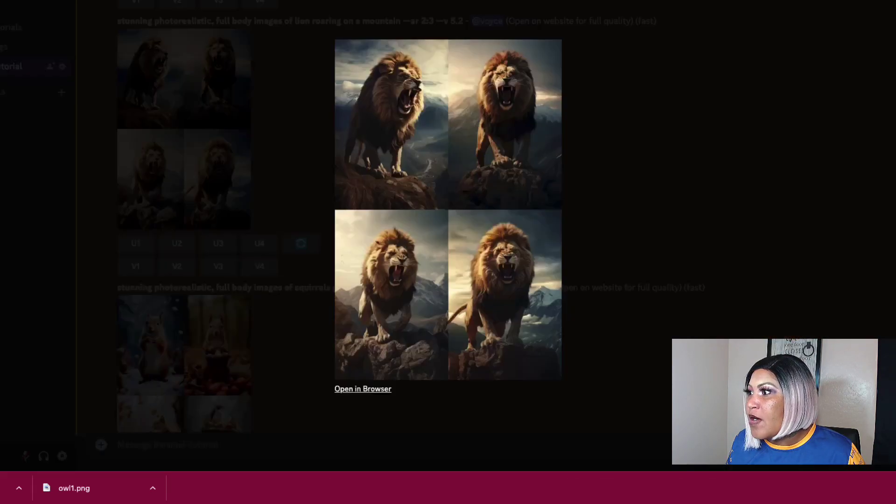
left_click(678, 258)
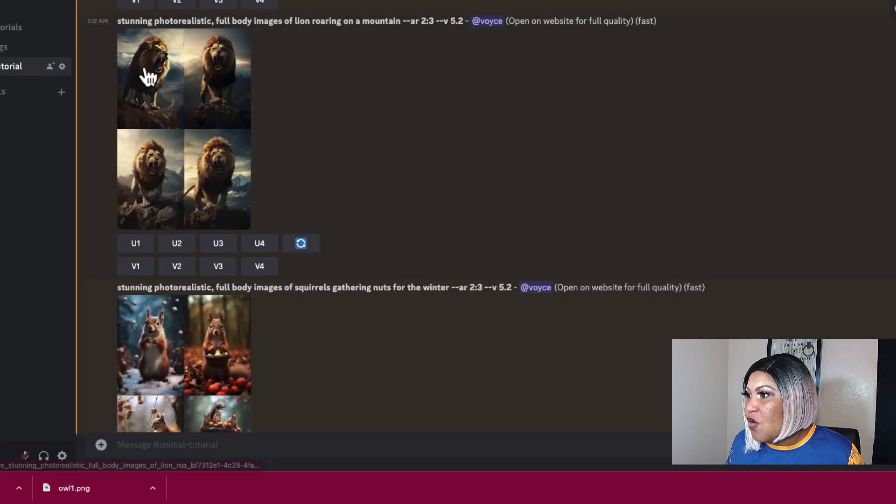
Upscale the first and fourth images of the lion grid.
left_click(149, 243)
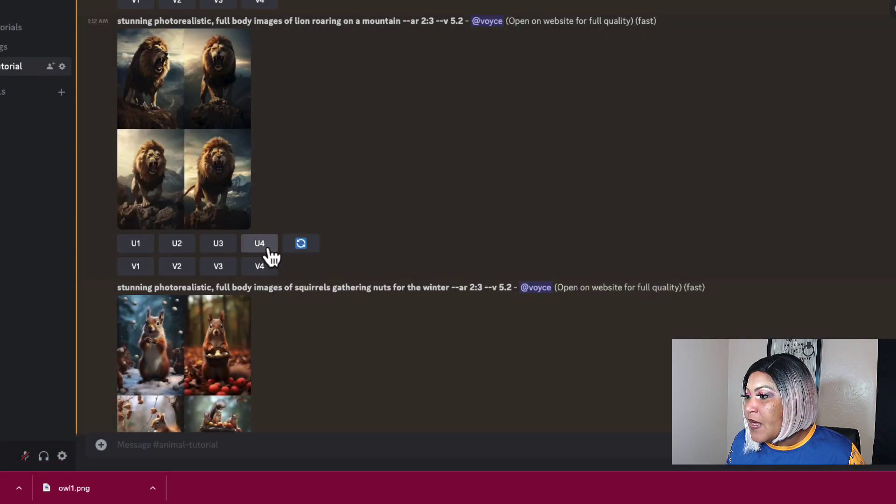
left_click(264, 252)
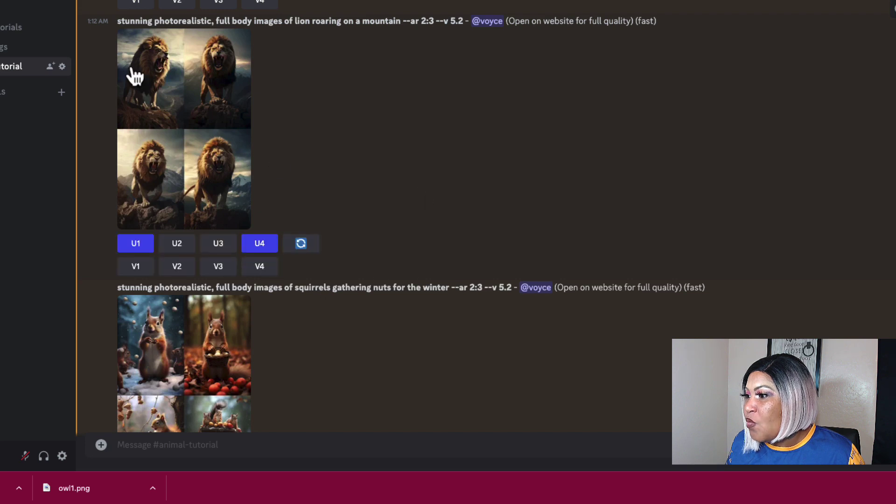
Open the image grid of squirrels gathering nuts in the browser at full size.
scroll(479, 280, "down", 4)
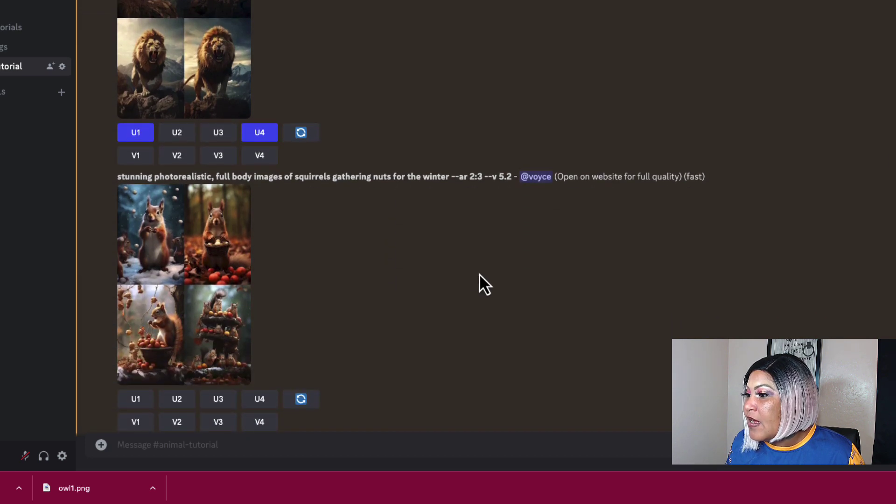
left_click(144, 214)
left_click(359, 389)
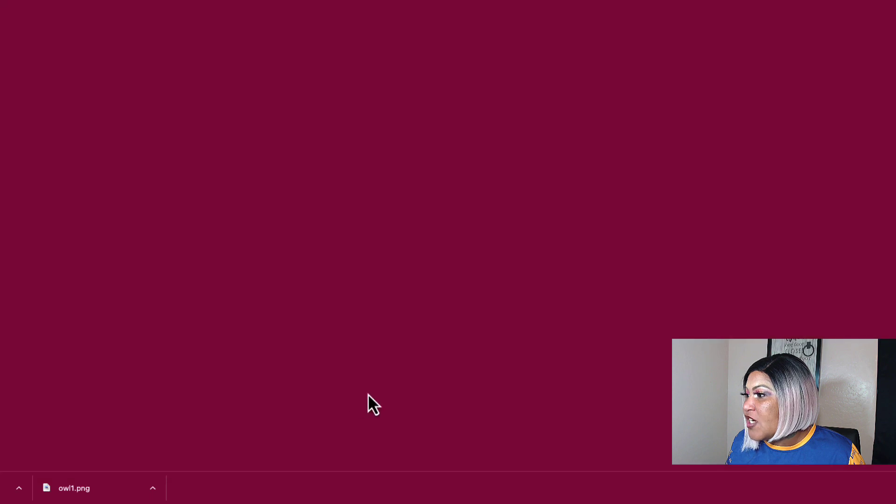
Examine the details of the four enlarged squirrel images, and return to the channel with the preview closed.
scroll(256, 232, "up", 5)
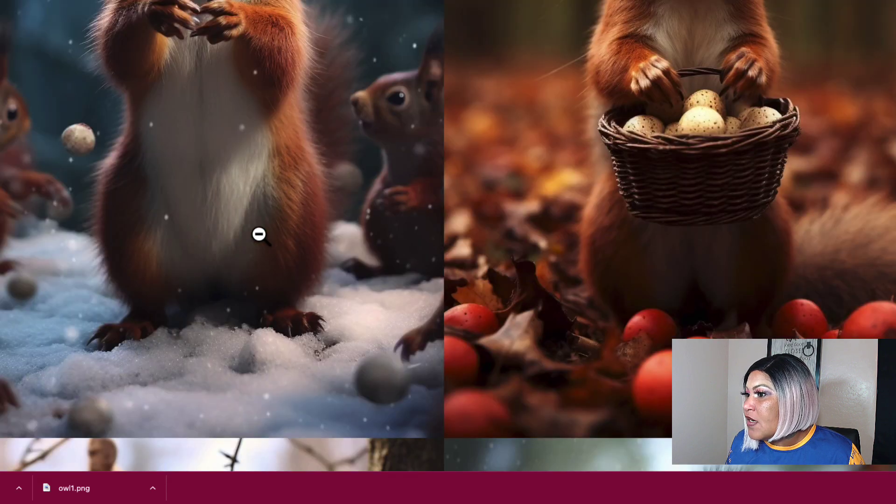
scroll(254, 224, "up", 6)
scroll(224, 93, "down", 3)
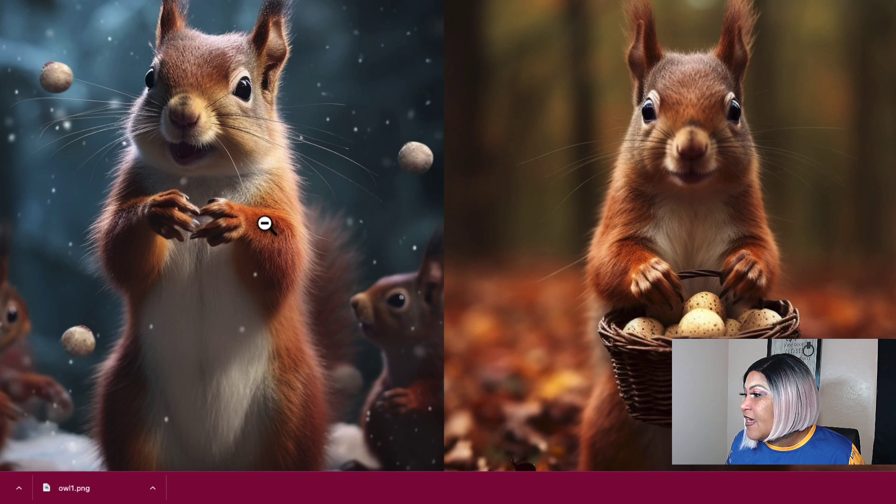
scroll(844, 120, "down", 4)
scroll(714, 233, "down", 15)
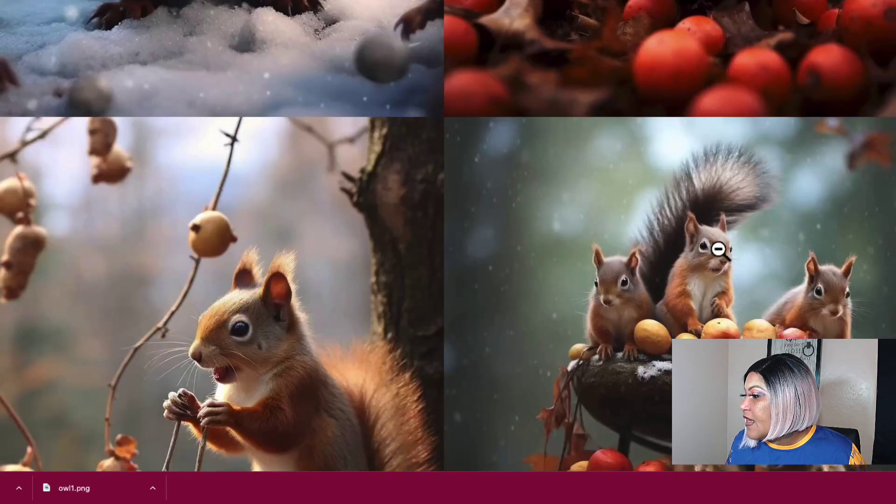
scroll(750, 169, "down", 3)
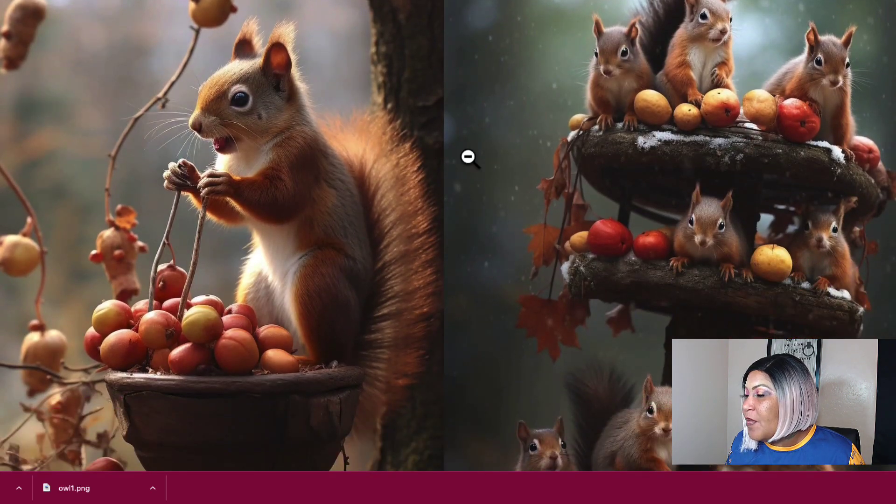
scroll(744, 254, "down", 5)
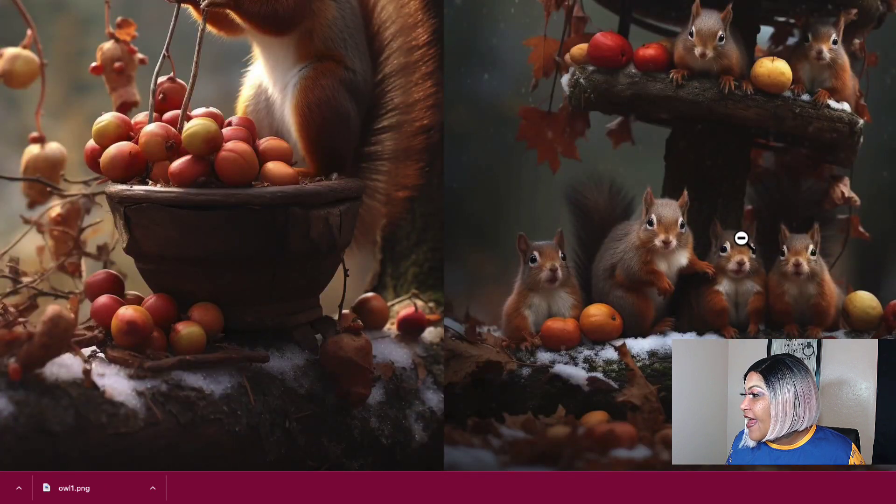
scroll(737, 182, "up", 6)
scroll(736, 182, "up", 4)
left_click(594, 219)
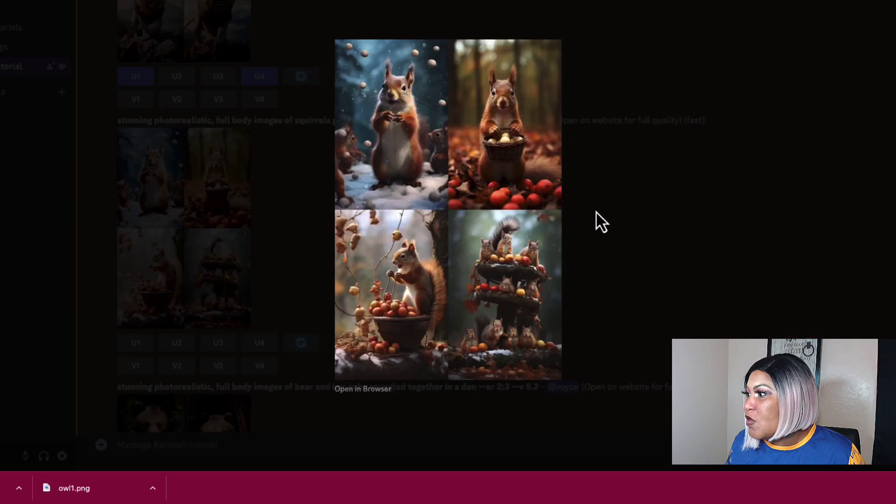
left_click(290, 300)
Upscale all four images of the squirrel grid.
scroll(257, 280, "down", 3)
left_click(138, 256)
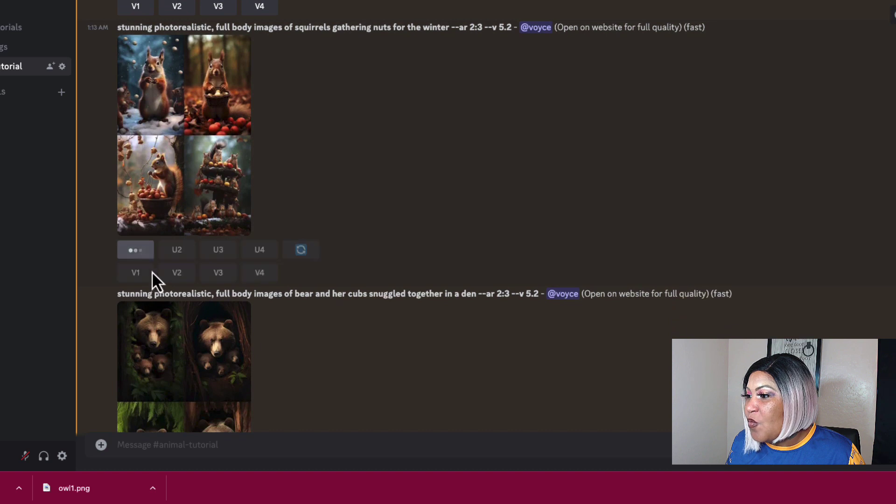
left_click(175, 260)
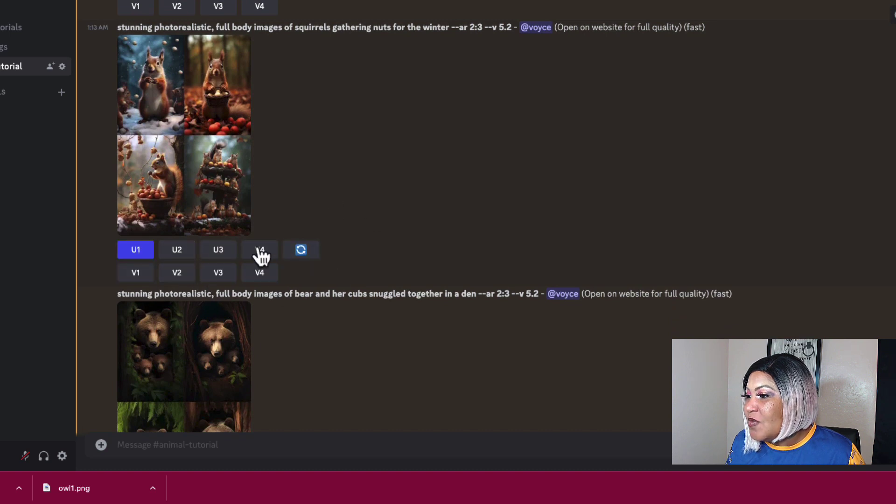
left_click(220, 254)
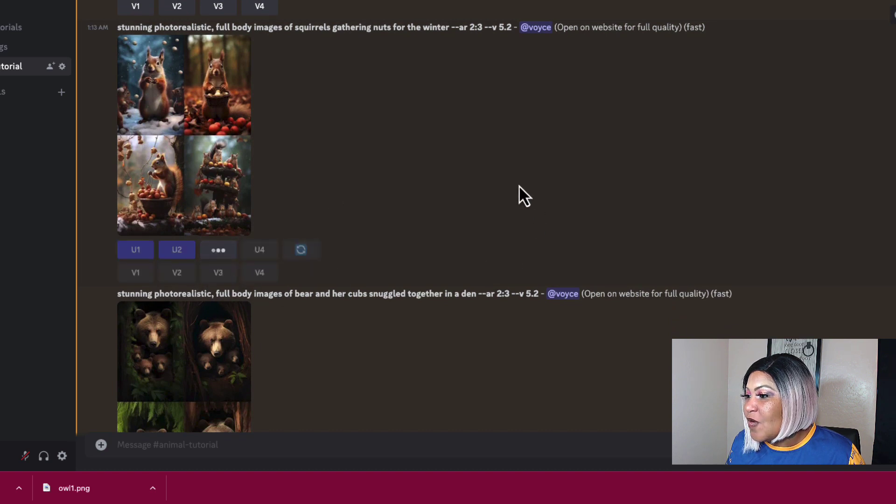
left_click(256, 254)
Open the image grid of the bear and her cubs in the browser and enlarge it to full size.
scroll(560, 224, "down", 3)
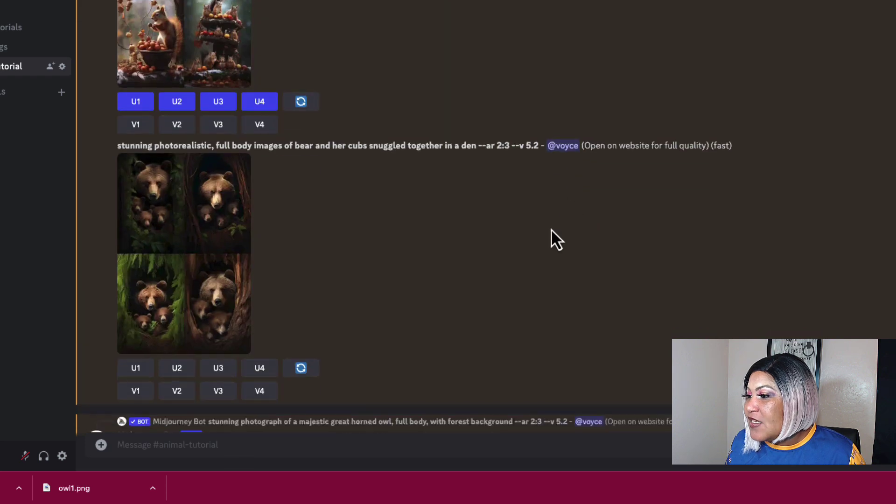
left_click(200, 244)
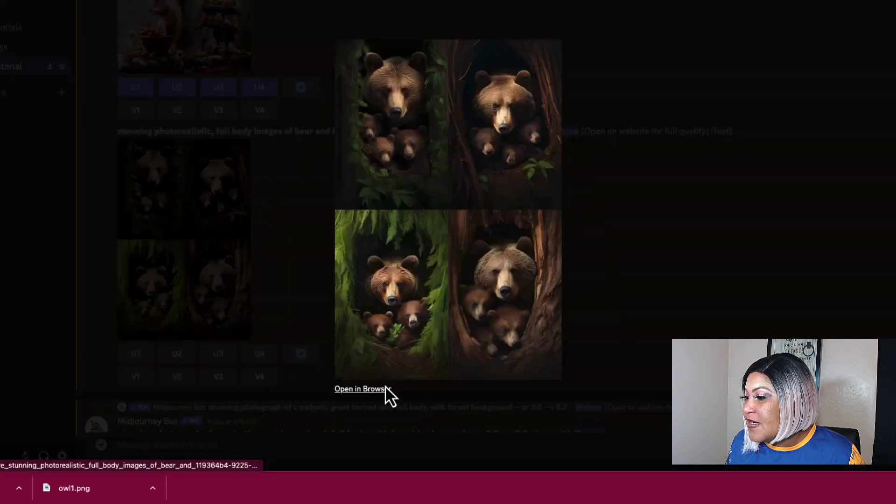
left_click(385, 389)
left_click(368, 110)
Examine the details of the four enlarged bear and cub images, and return to the channel with the preview closed.
scroll(113, 83, "up", 1)
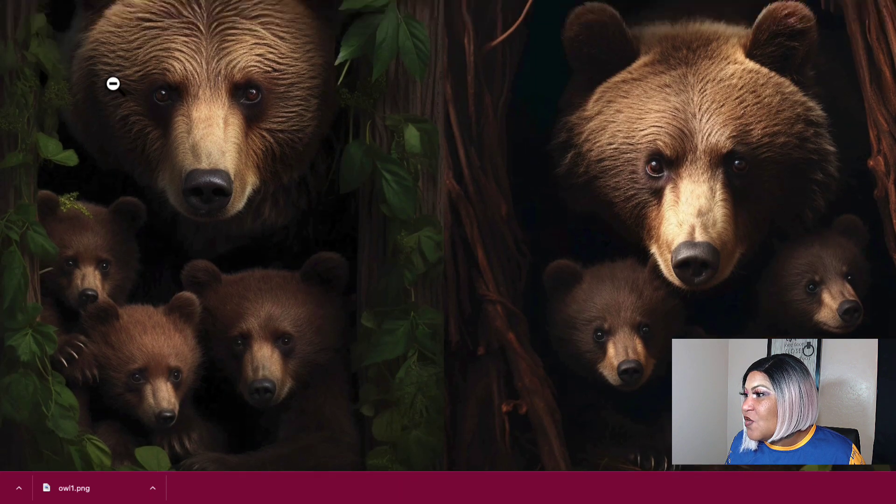
scroll(113, 84, "up", 2)
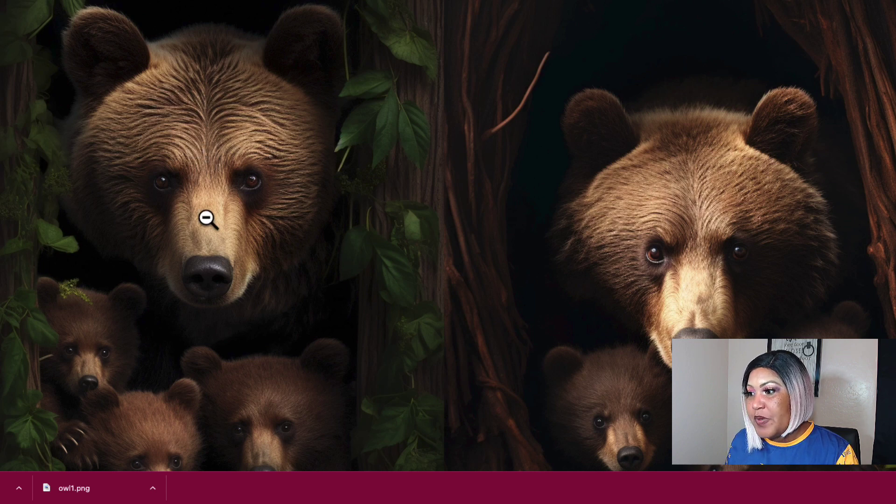
scroll(208, 220, "down", 2)
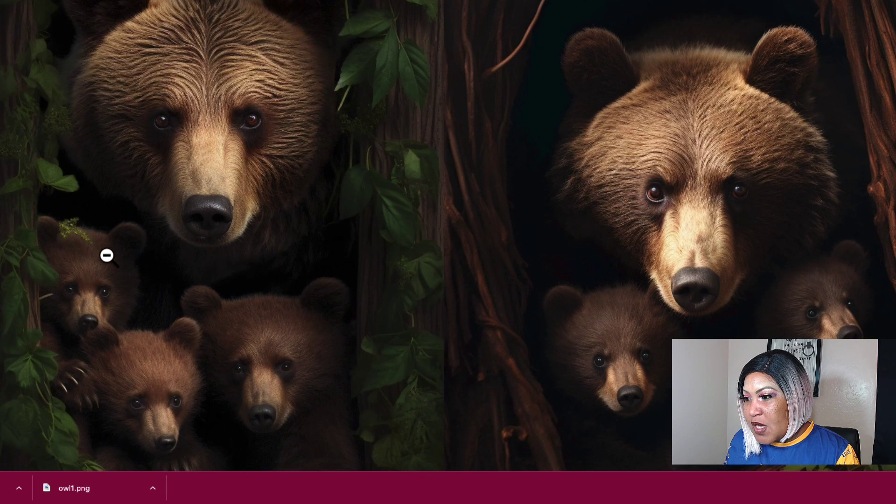
scroll(107, 255, "down", 2)
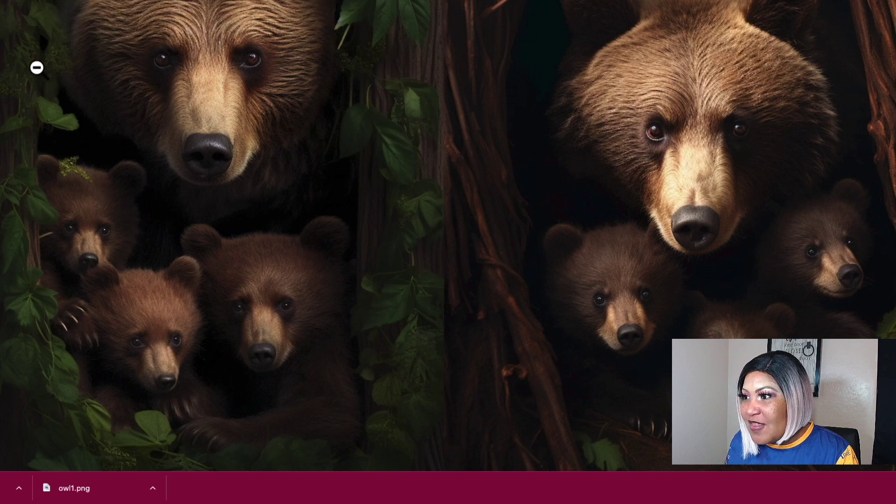
scroll(63, 155, "down", 10)
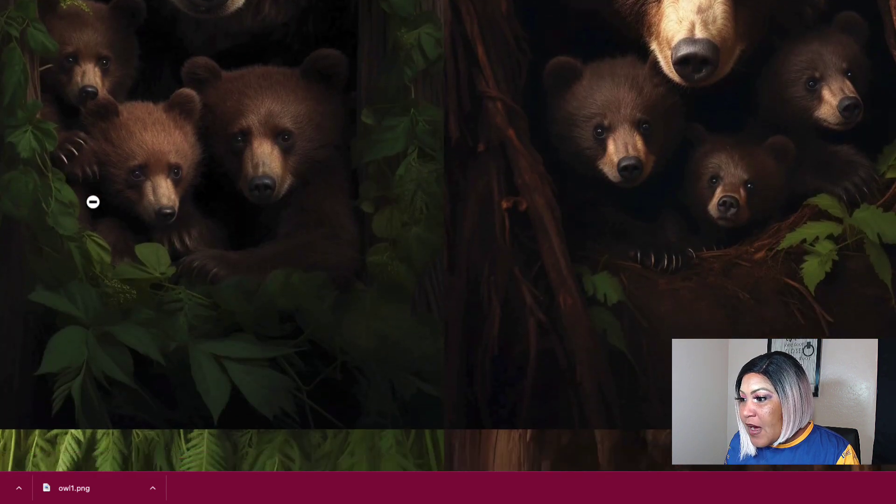
scroll(137, 215, "down", 7)
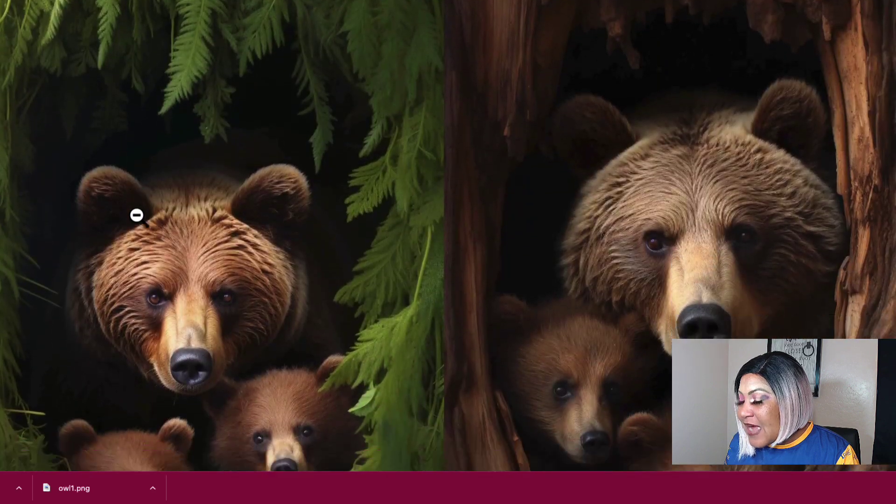
scroll(136, 216, "down", 3)
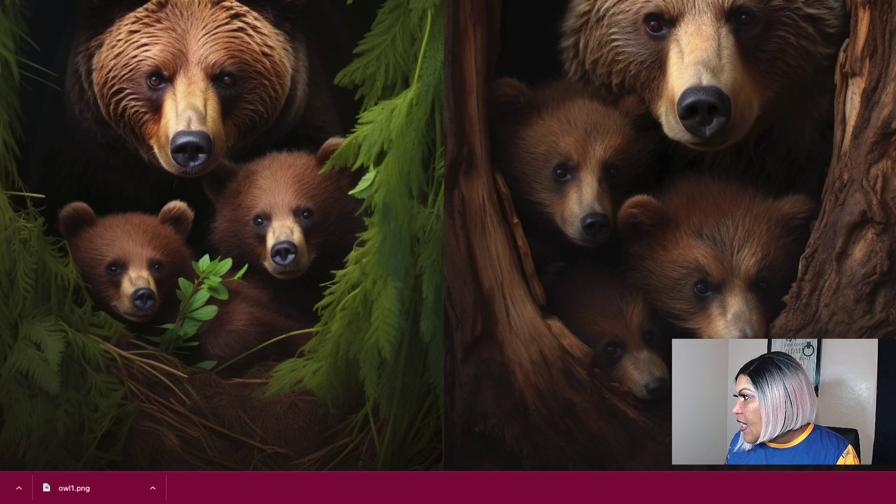
scroll(297, 263, "up", 10)
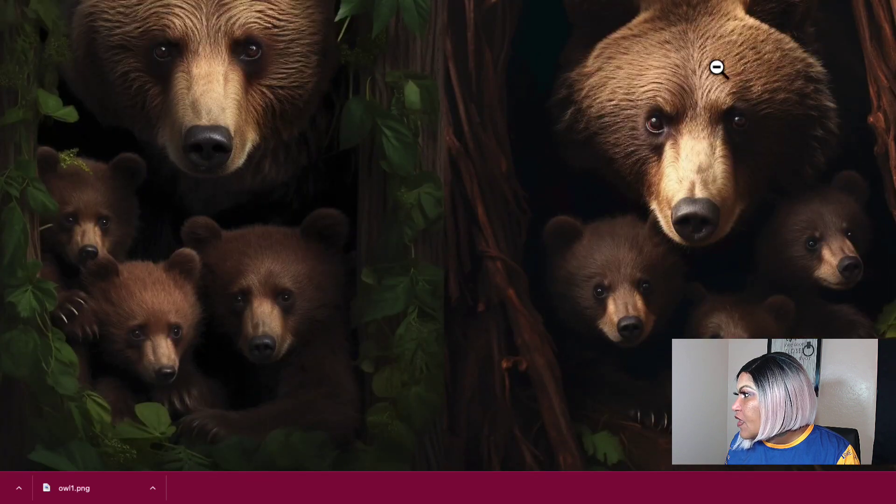
scroll(180, 244, "down", 6)
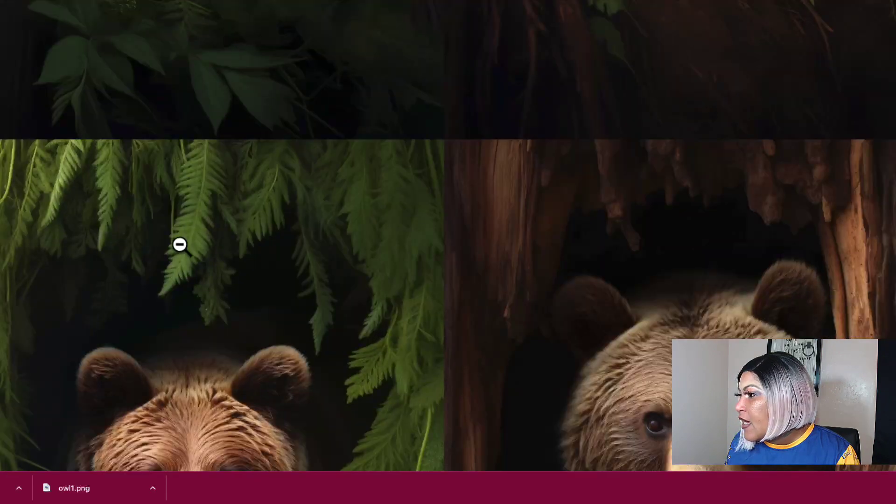
scroll(279, 276, "down", 6)
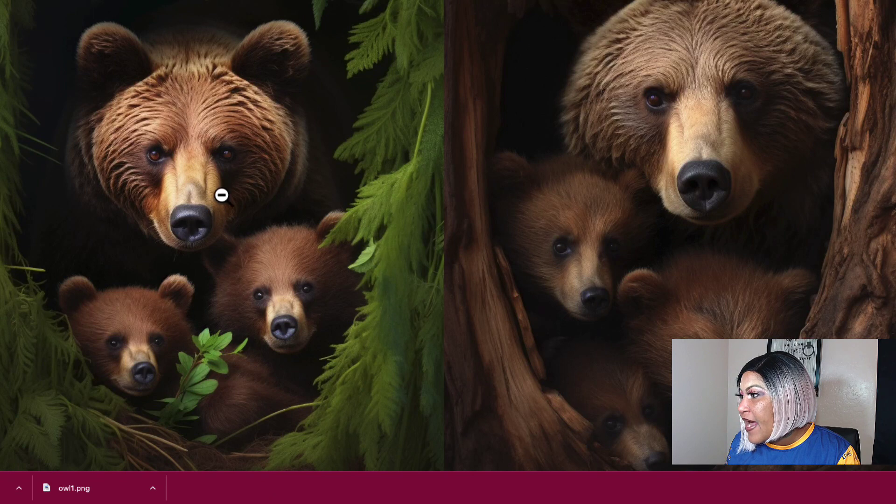
scroll(424, 261, "up", 6)
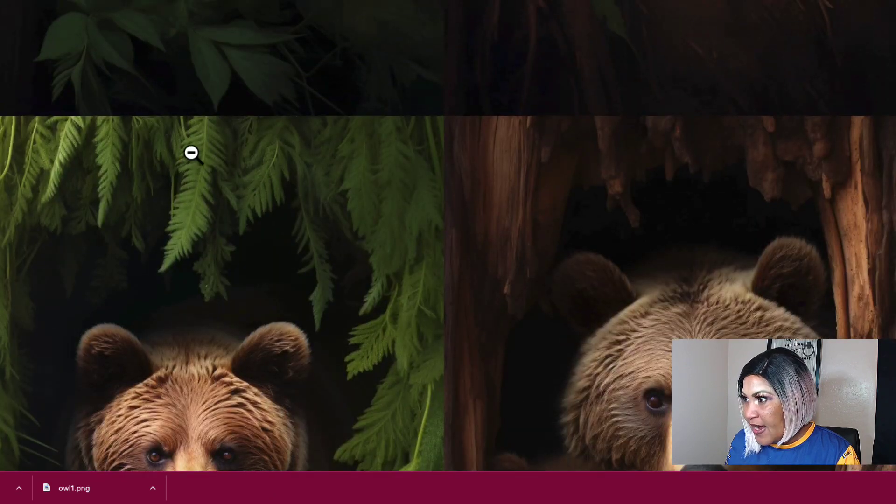
scroll(98, 190, "down", 7)
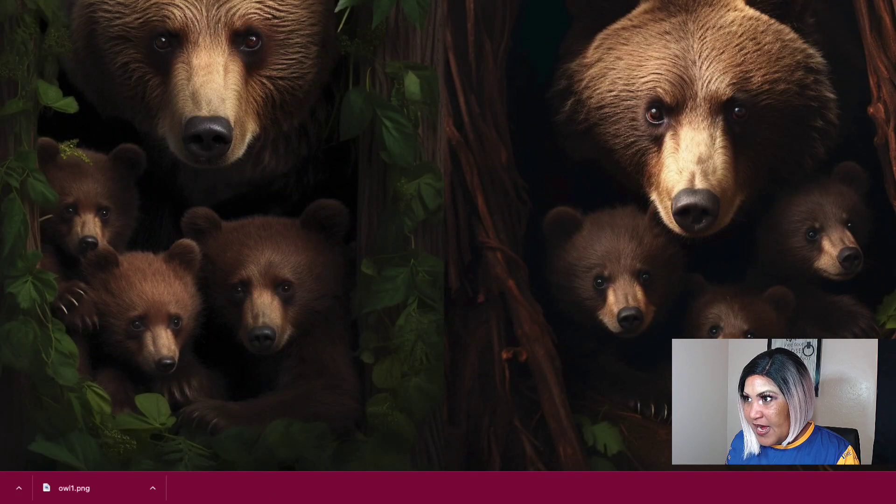
left_click(670, 240)
left_click(670, 240)
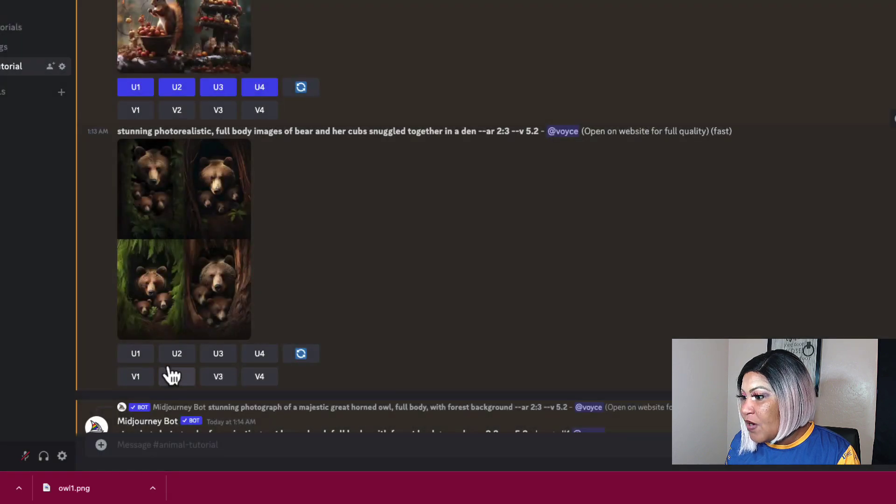
Upscale images 2 and 3 of the bear and cubs grid.
left_click(177, 355)
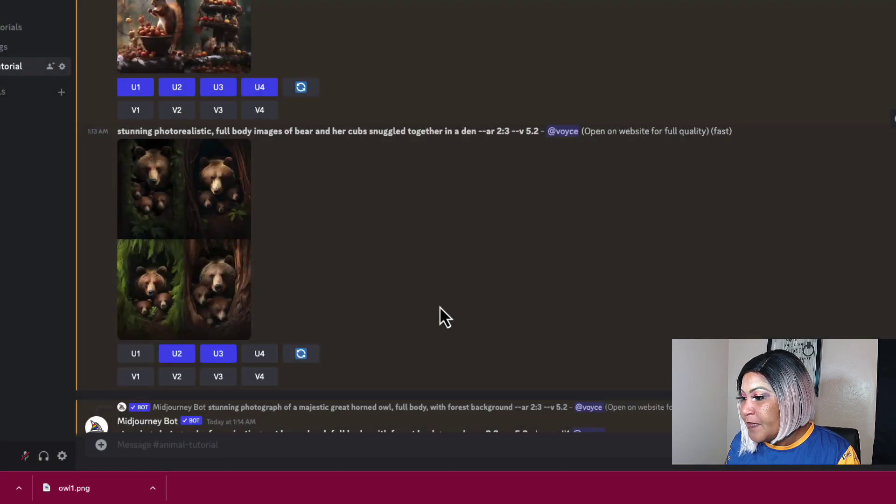
scroll(440, 317, "down", 10)
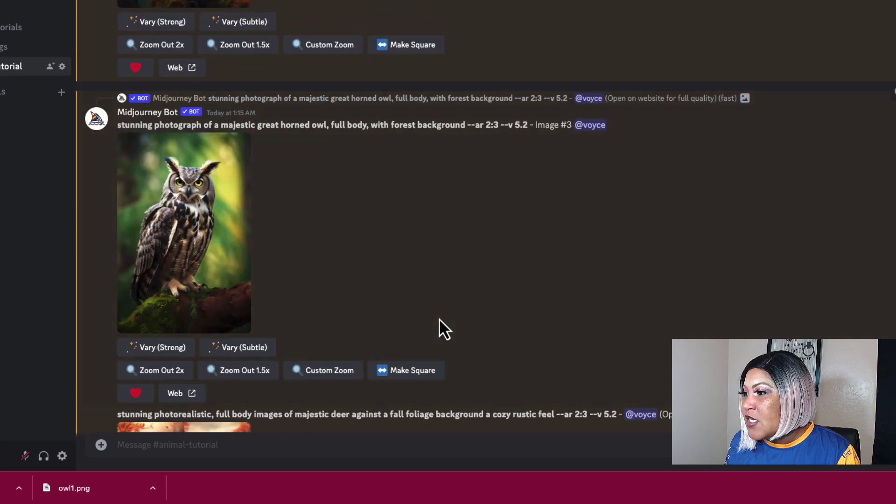
scroll(438, 322, "up", 5)
scroll(222, 330, "down", 15)
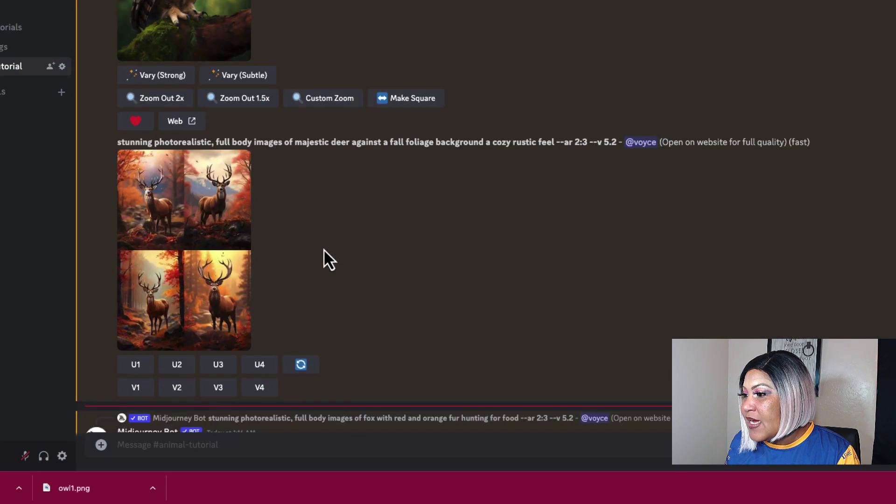
Open the upscaled fox images in the browser at full size and save them as fox1.png and fox2.png.
scroll(323, 248, "down", 5)
left_click(200, 163)
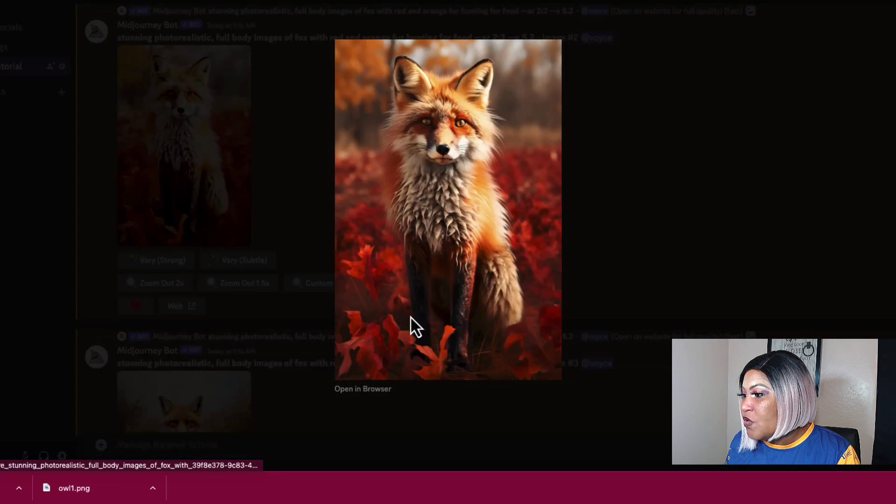
left_click(363, 389)
right_click(422, 164)
left_click(433, 184)
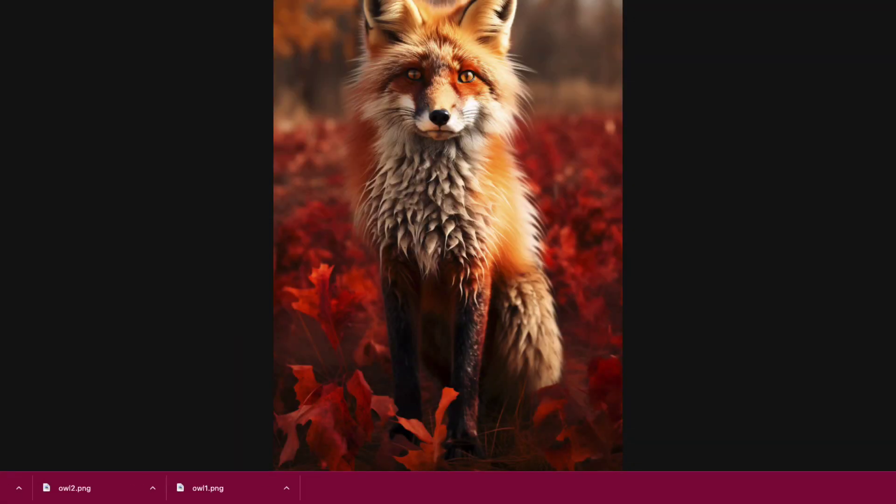
right_click(437, 163)
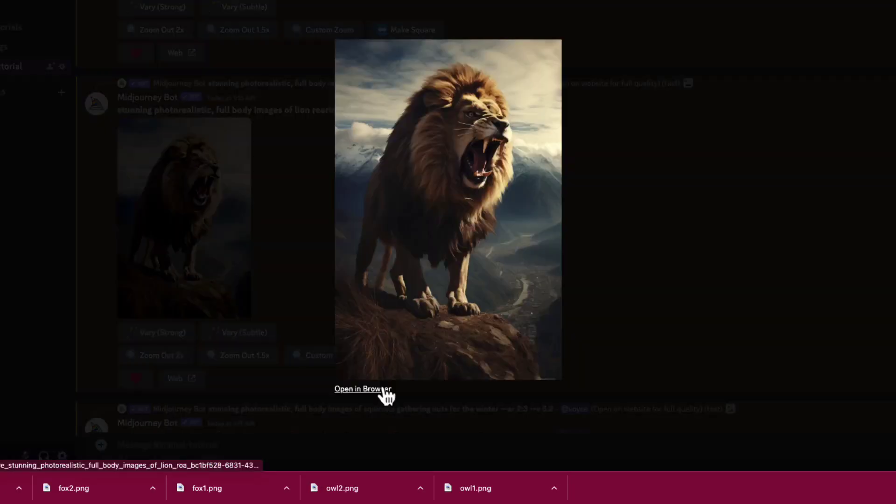
Open the upscaled lion and squirrel images in the browser and save them as lion1.png, lion2.png and s1.png through s4.png.
left_click(381, 394)
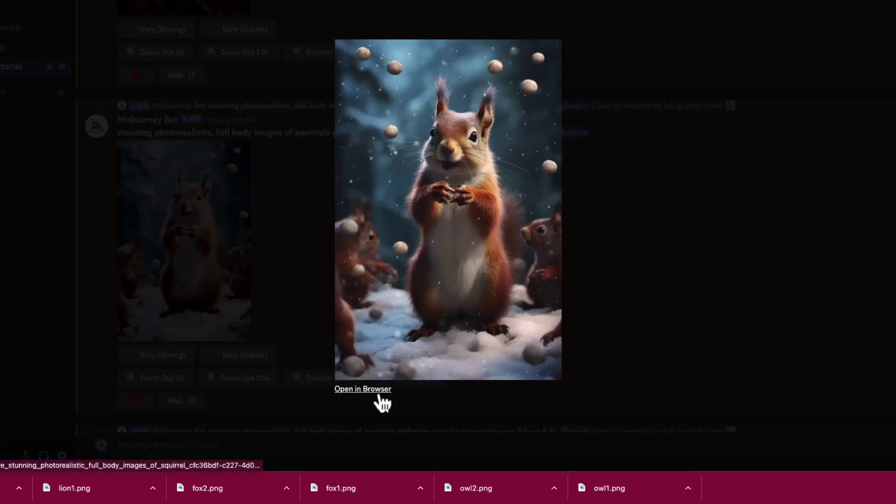
left_click(373, 395)
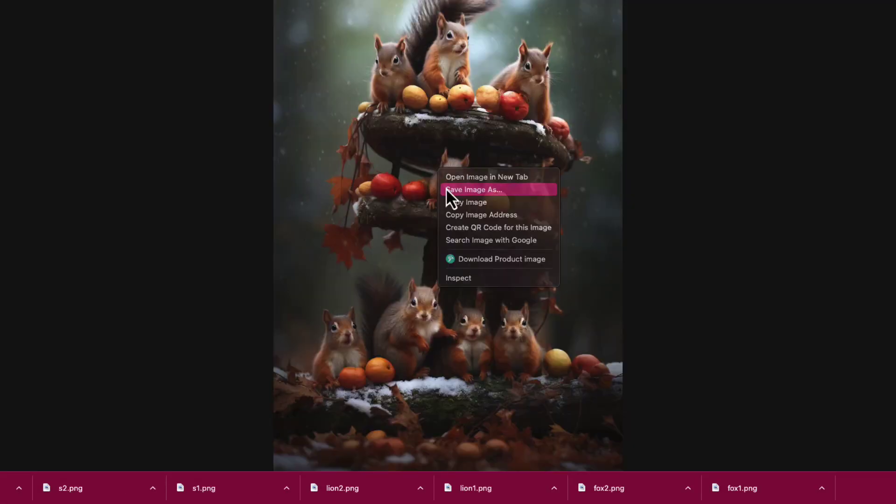
left_click(446, 189)
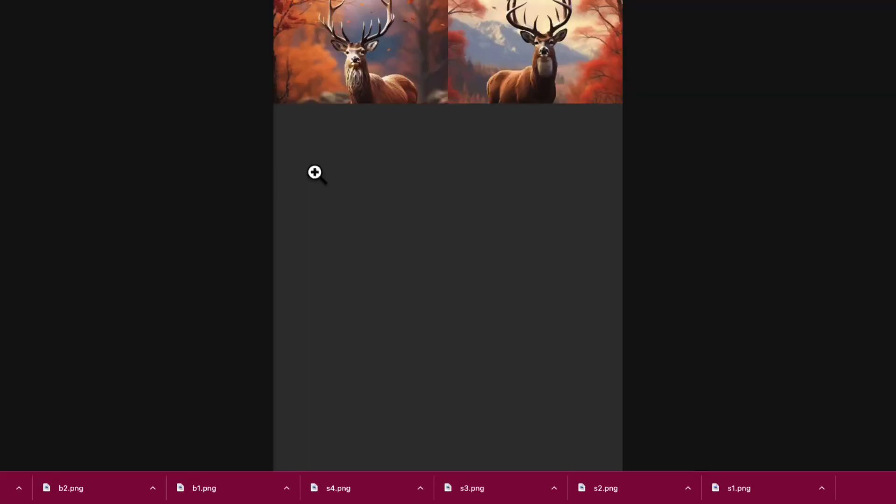
Enlarge the majestic deer grid in the browser, and upscale its images 2 and 4 in the channel.
left_click(314, 172)
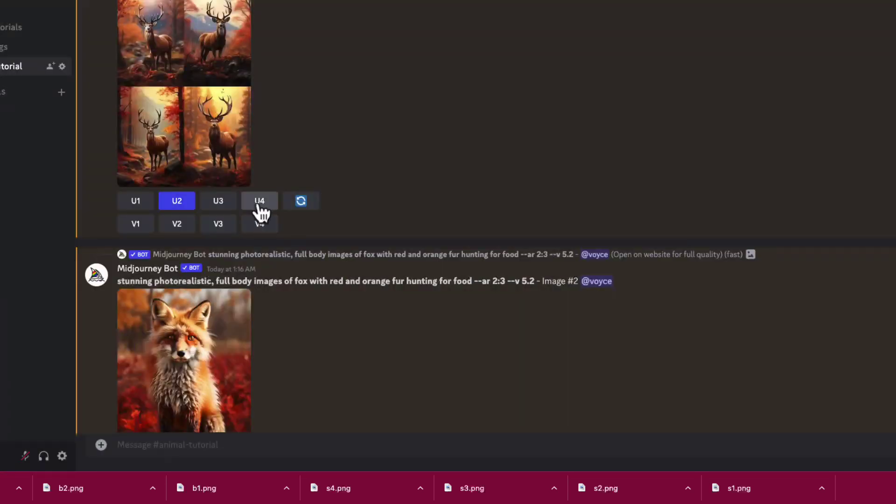
left_click(260, 202)
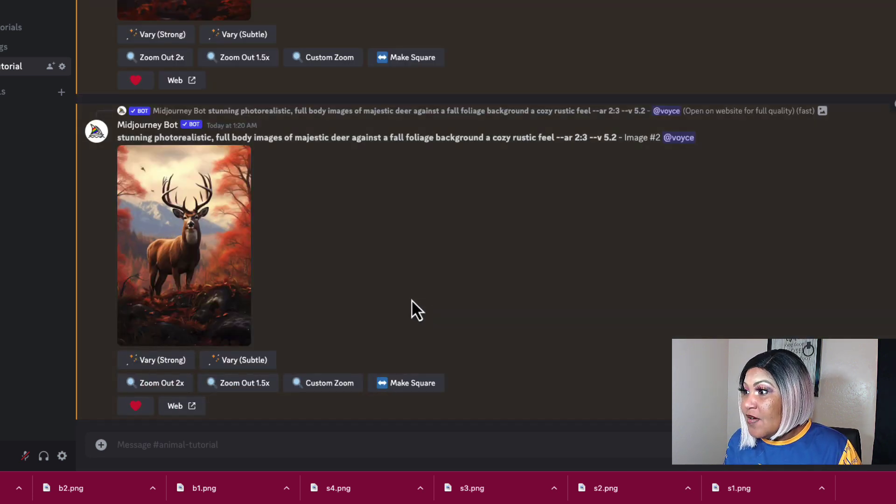
Open the upscaled deer images in the browser, save them as b3.png and d1.png, and return to the channel.
scroll(403, 295, "up", 5)
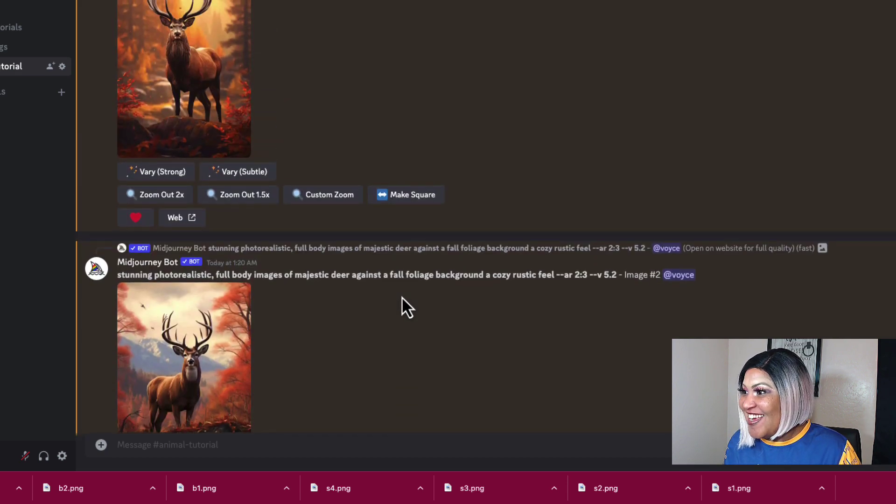
left_click(205, 214)
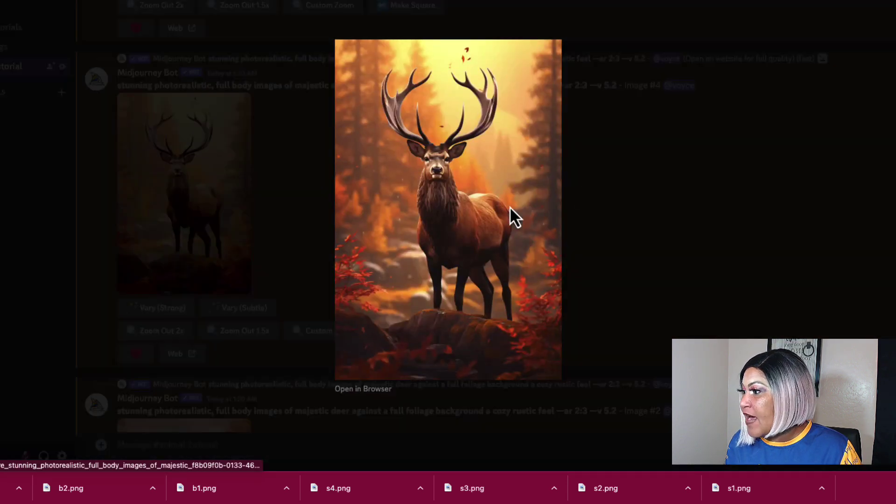
right_click(464, 209)
left_click(373, 389)
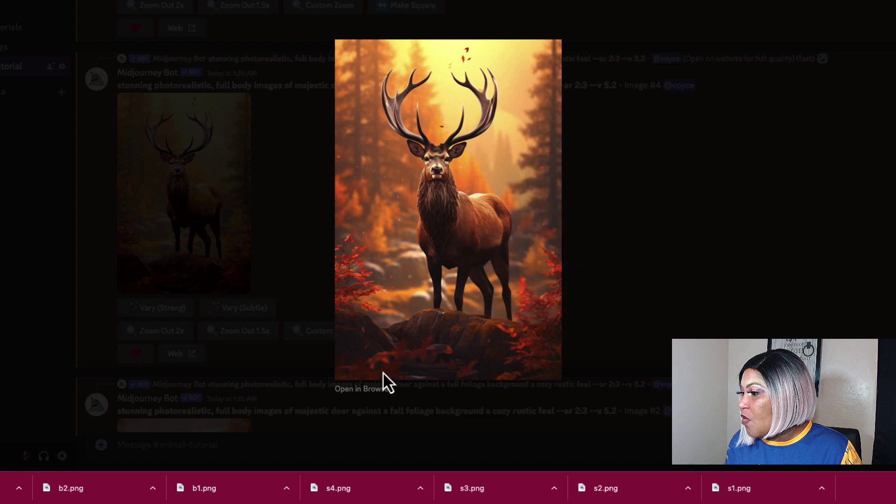
left_click(374, 389)
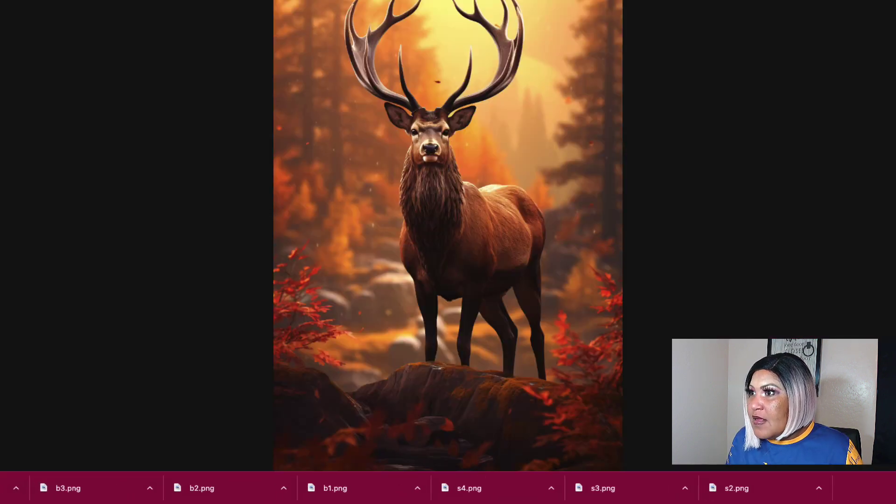
key("ctrl+w")
left_click(294, 310)
scroll(312, 330, "down", 3)
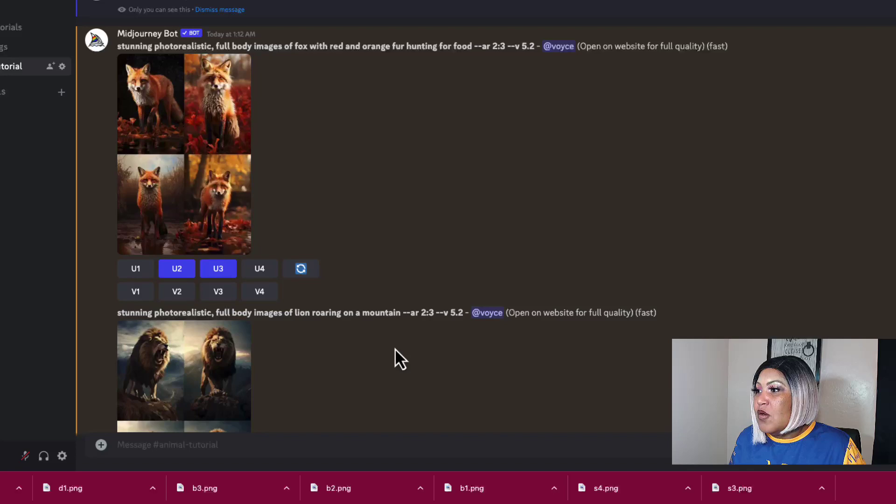
scroll(395, 348, "up", 5)
scroll(395, 348, "down", 1)
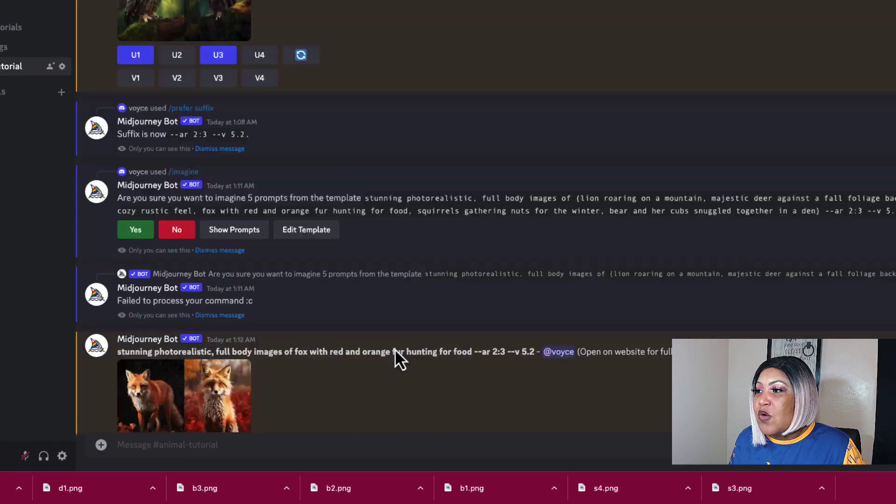
scroll(395, 349, "down", 10)
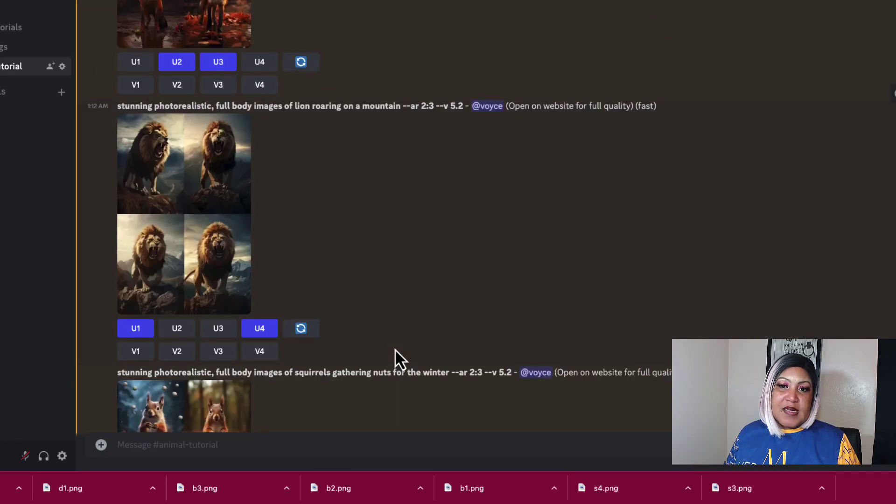